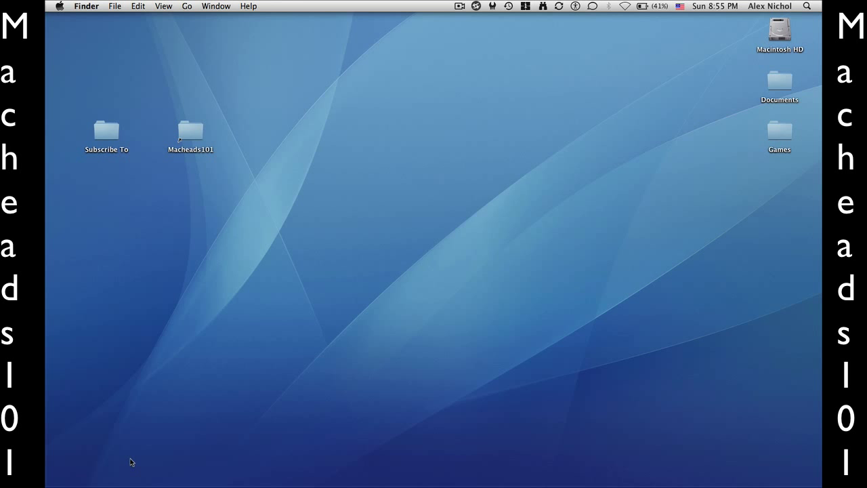
Open the Utilities folder in Finder and launch Activity Monitor from it.
click(68, 455)
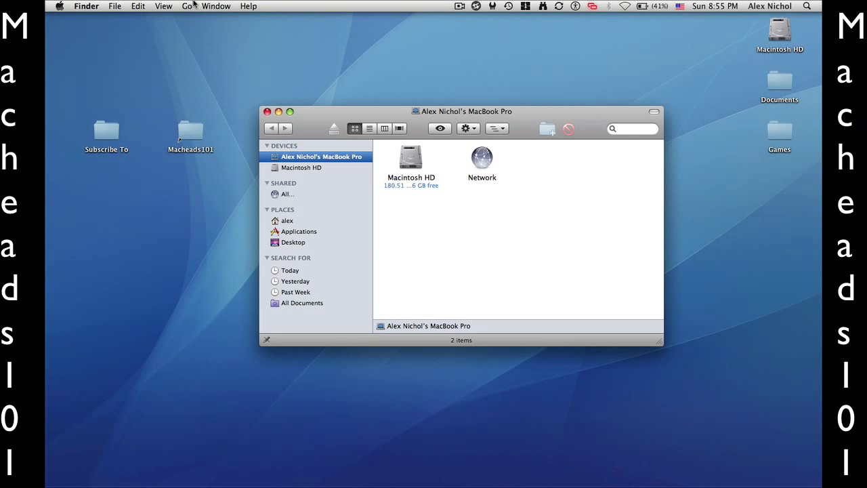
click(187, 7)
click(201, 127)
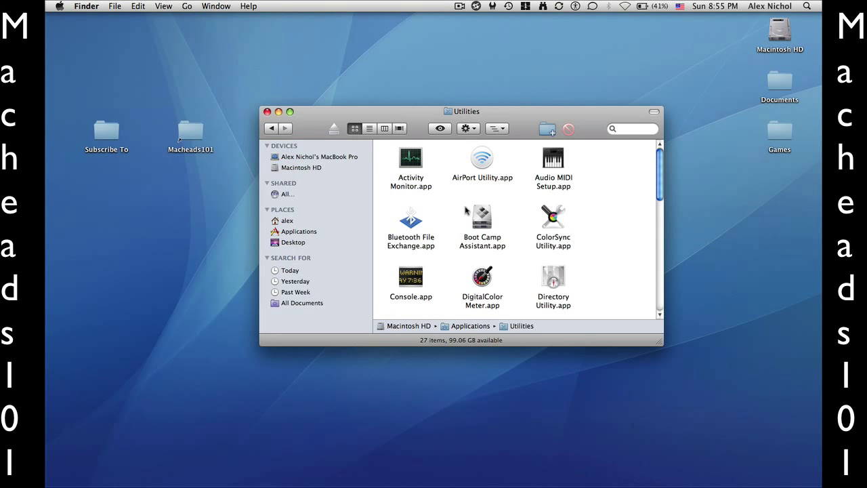
mouse_move(515, 129)
mouse_down()
mouse_move(494, 319)
mouse_move(511, 138)
mouse_up()
double_click(406, 170)
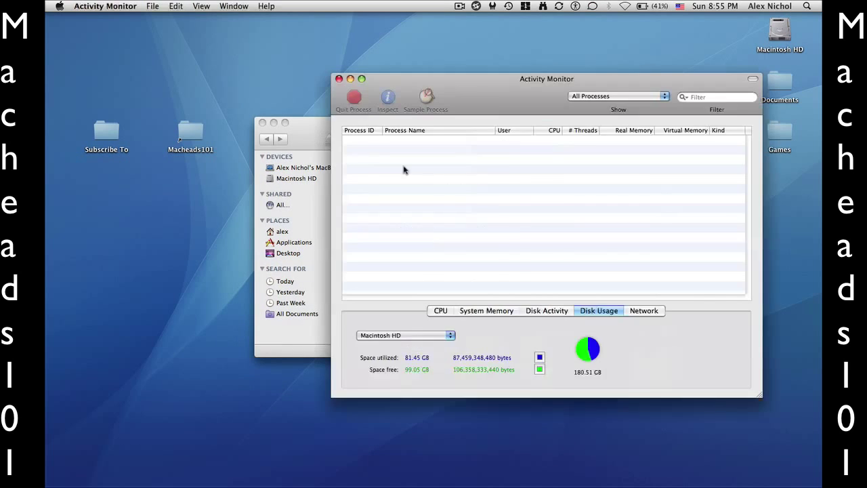
Close the Utilities folder window and move the Activity Monitor window to the middle of the desktop.
drag(480, 98, 401, 166)
click(417, 117)
key(super+w)
drag(417, 120, 419, 142)
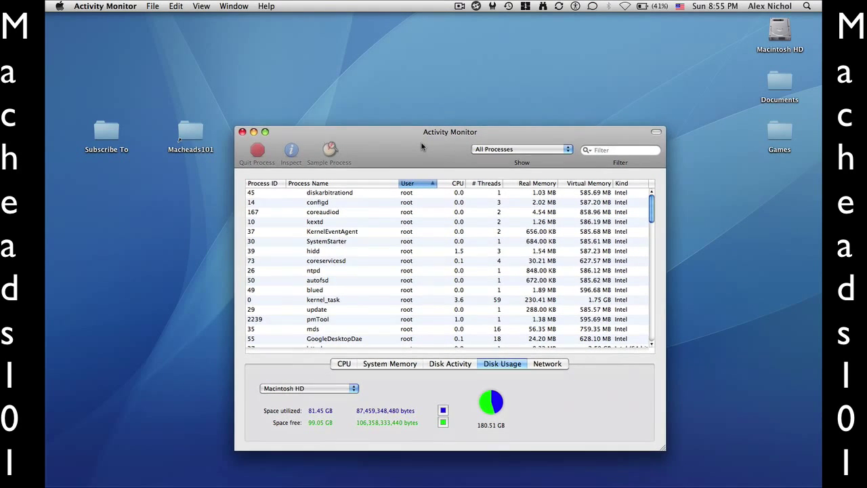
Sort the process list by Process ID in ascending order and look over its first entries.
click(264, 183)
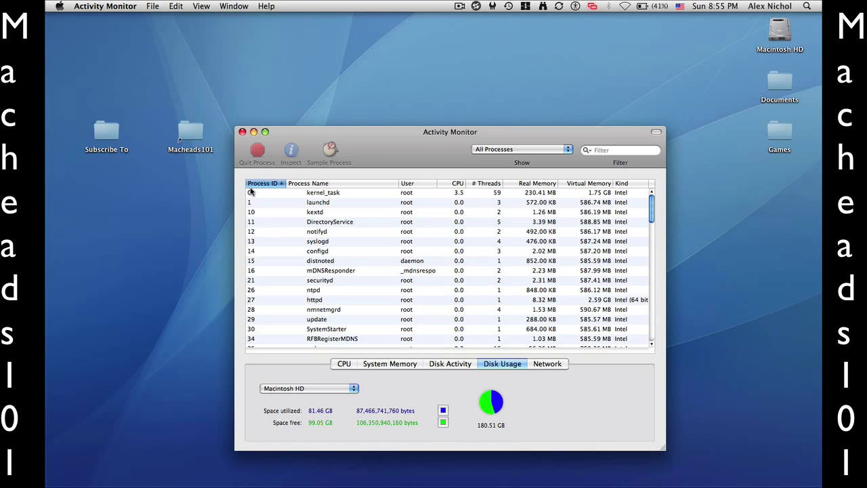
scroll(341, 274, down, 20)
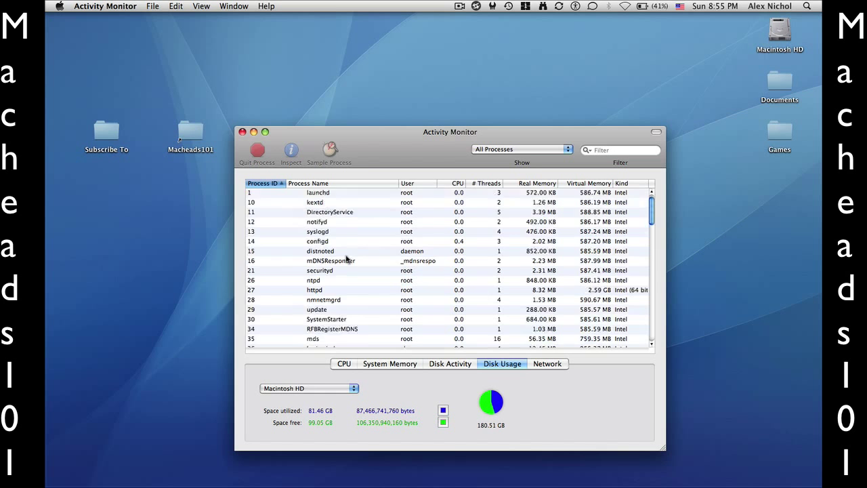
scroll(341, 277, up, 20)
scroll(341, 277, up, 1)
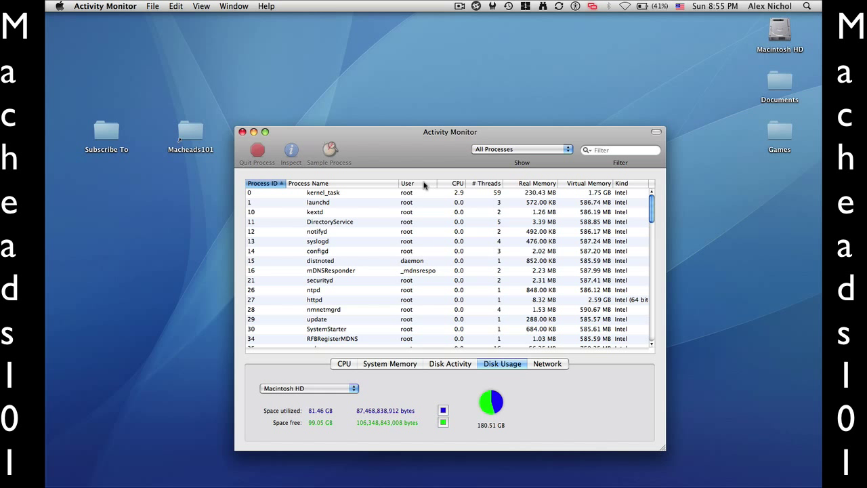
drag(426, 186, 445, 187)
drag(405, 141, 405, 138)
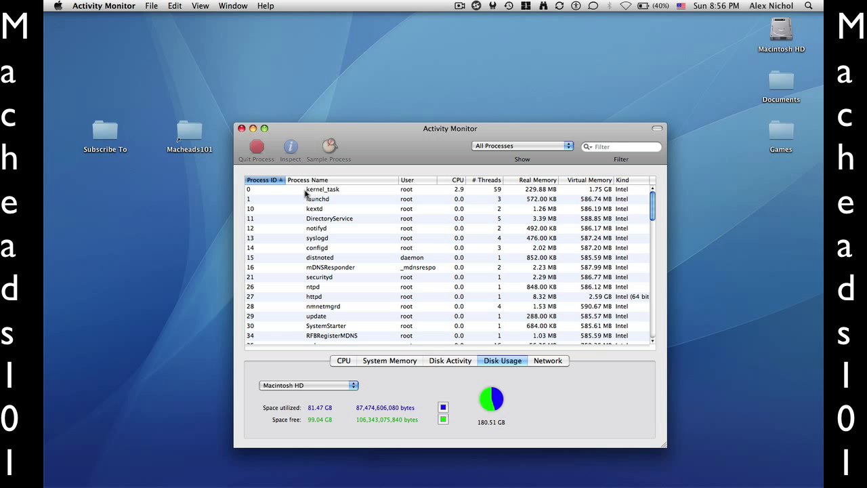
Examine the rows of kernel_task, launchd and loginwindow in turn, along with the system processes listed below them.
click(361, 190)
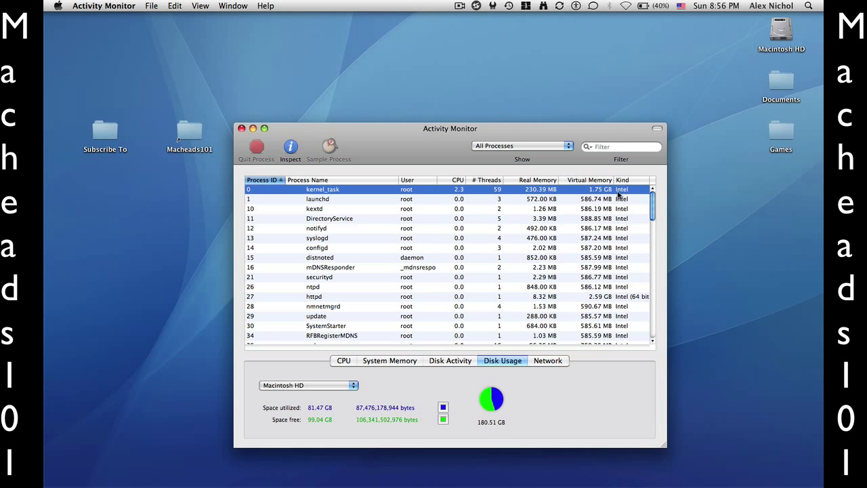
click(515, 199)
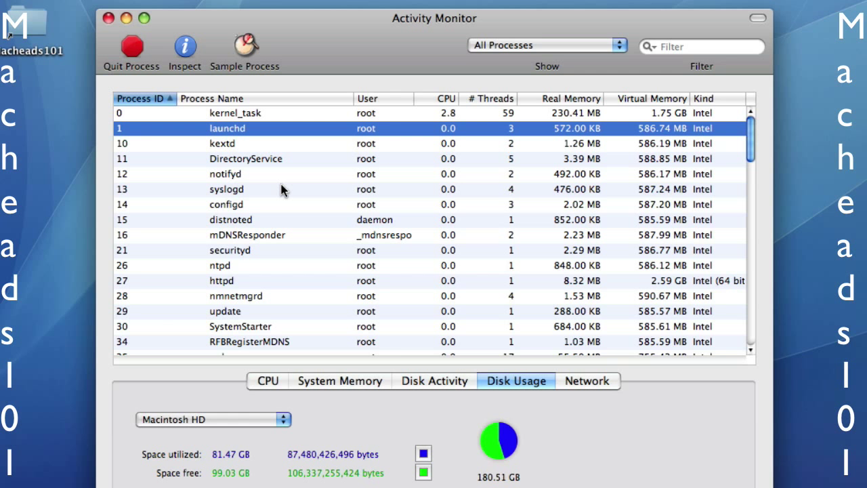
scroll(280, 191, down, 5)
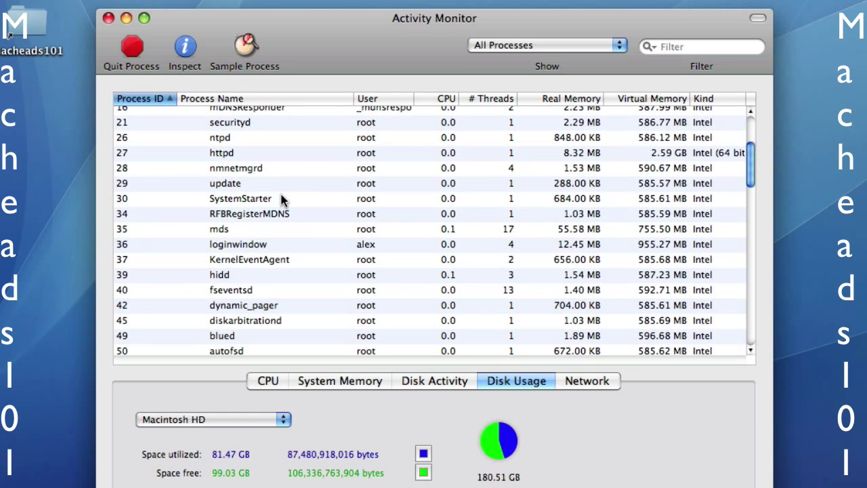
scroll(278, 203, down, 1)
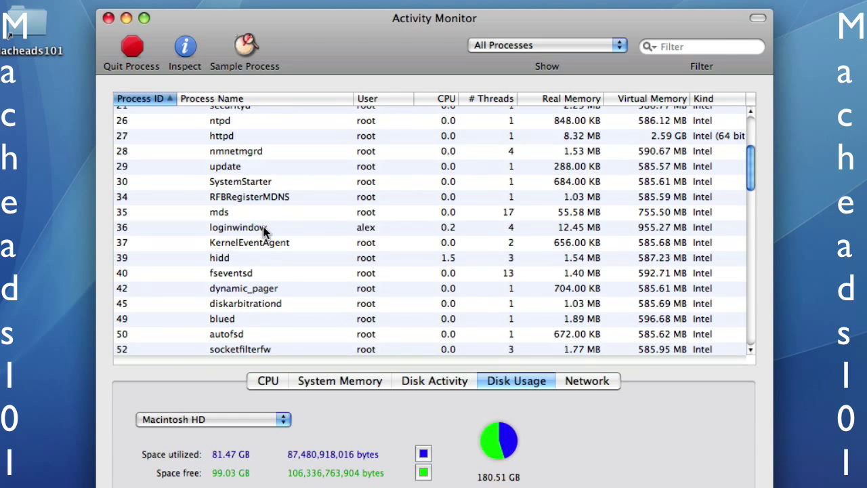
click(264, 230)
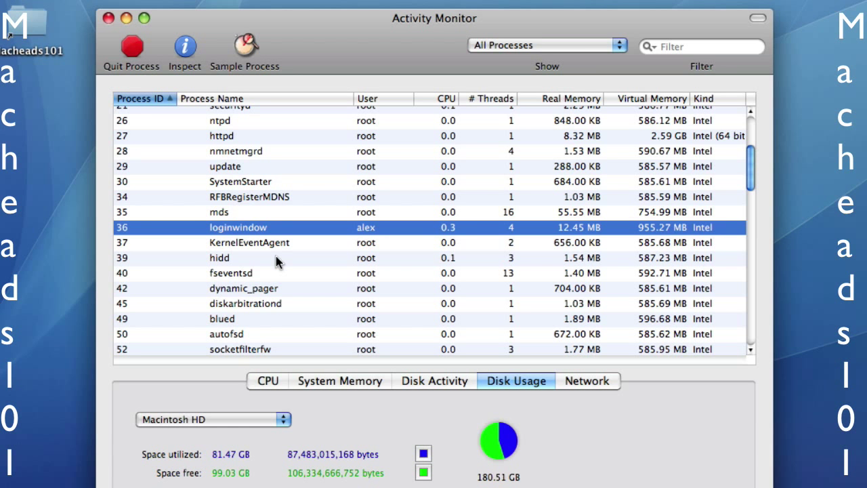
scroll(276, 256, down, 5)
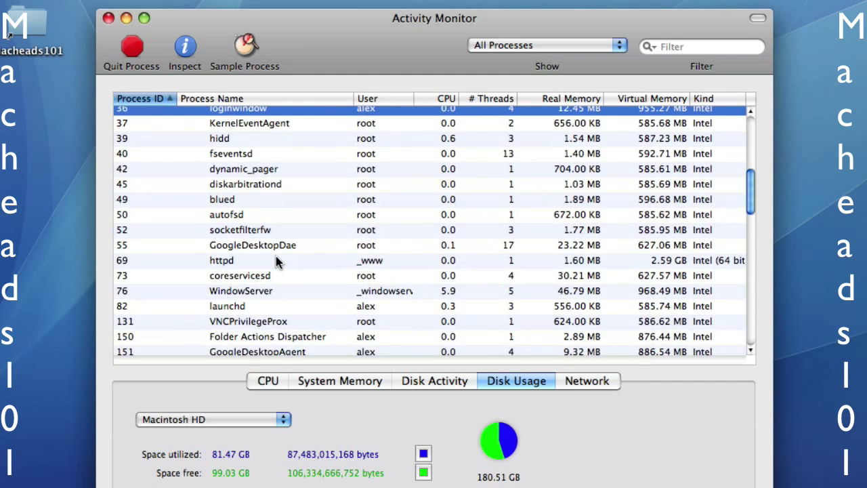
scroll(276, 261, down, 2)
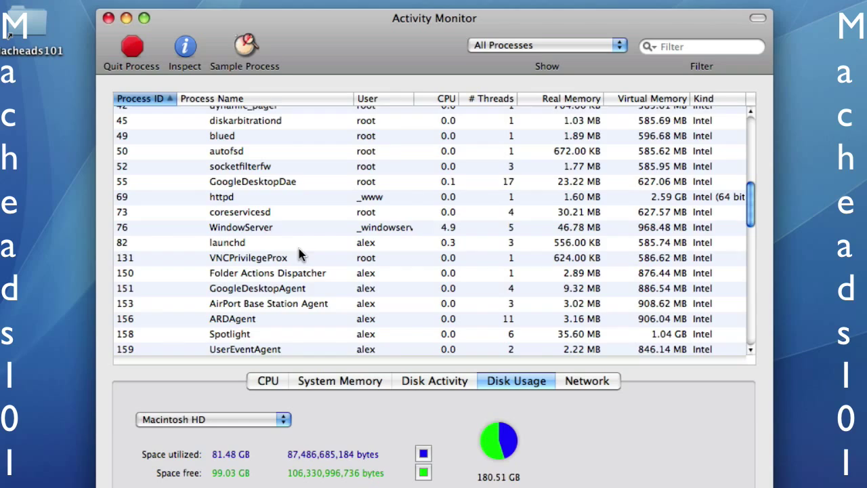
scroll(302, 254, down, 3)
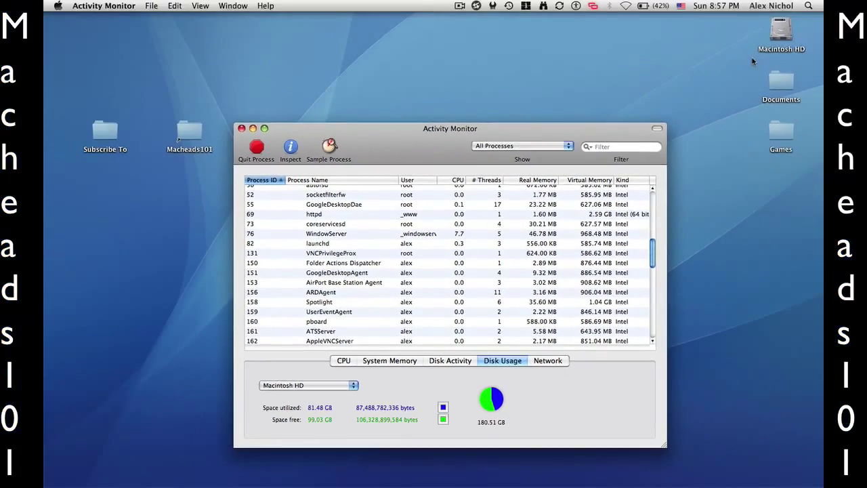
Open the Spotlight search field and dismiss it without searching.
click(780, 37)
click(808, 5)
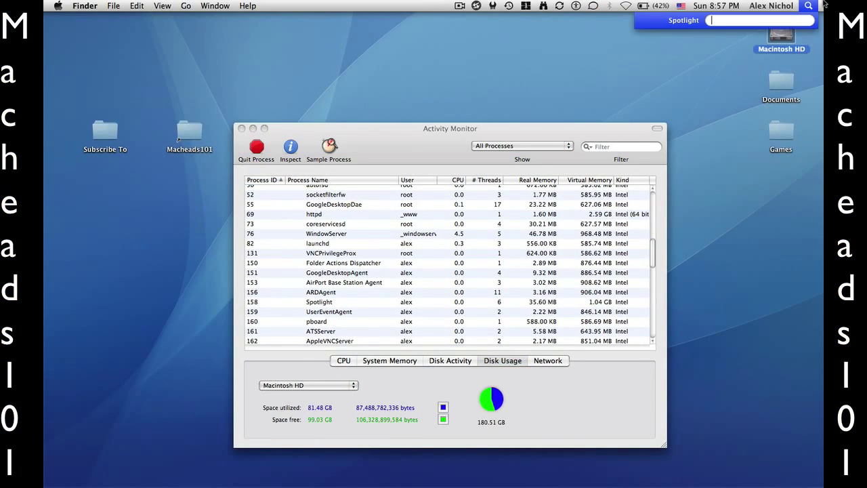
key(Escape)
Examine the process IDs across the whole list, from kernel_task to the most recently started processes.
scroll(386, 287, down, 2)
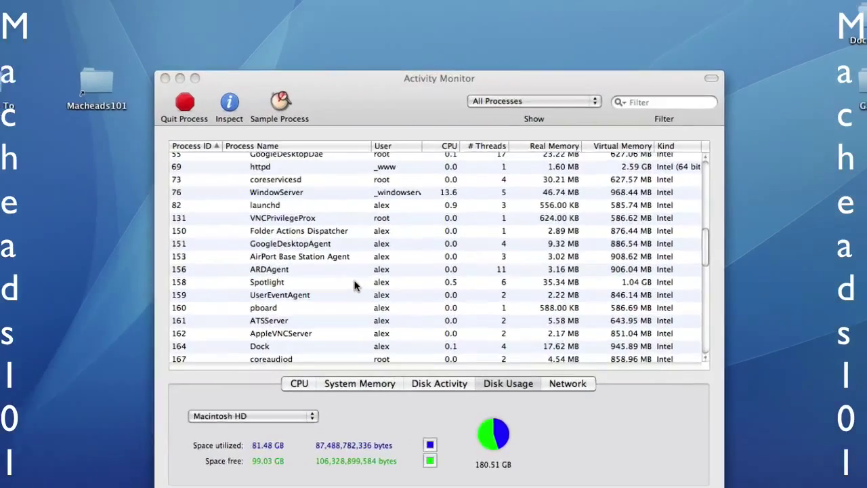
scroll(353, 285, down, 4)
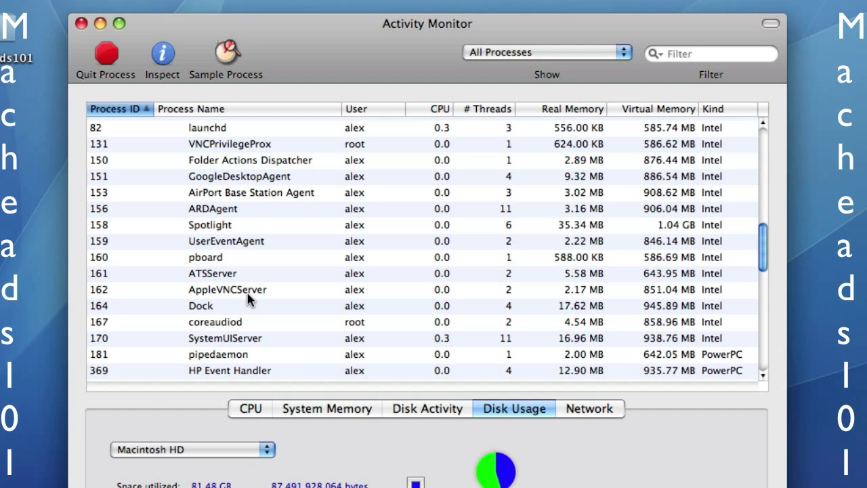
scroll(247, 298, up, 10)
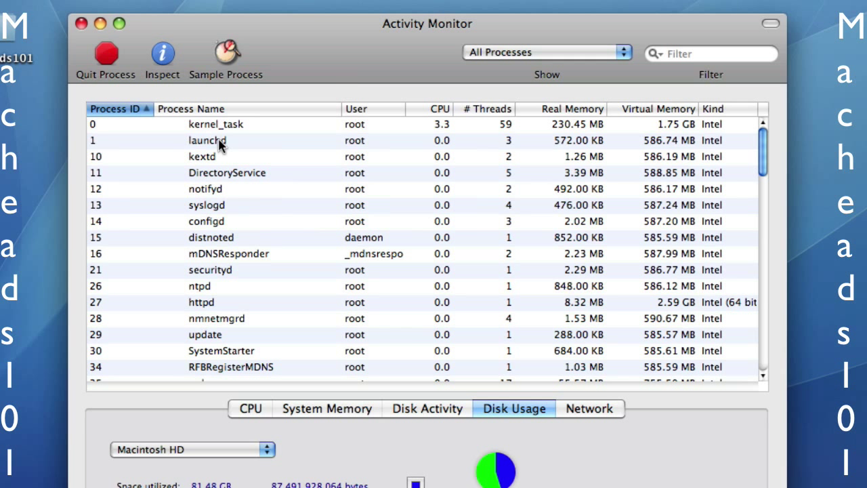
click(96, 125)
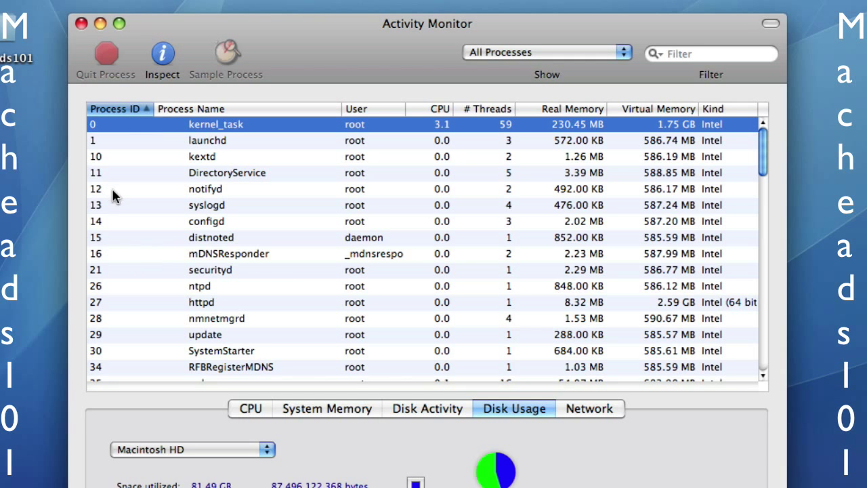
scroll(97, 290, down, 8)
scroll(97, 295, down, 3)
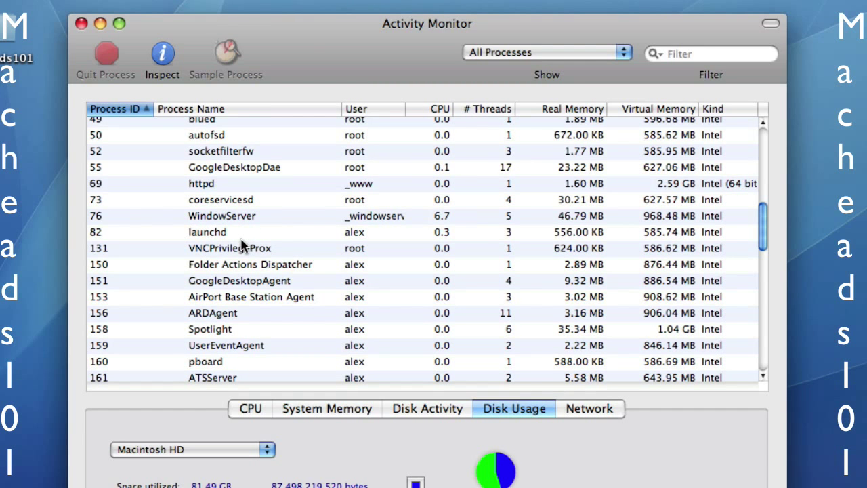
scroll(240, 245, down, 10)
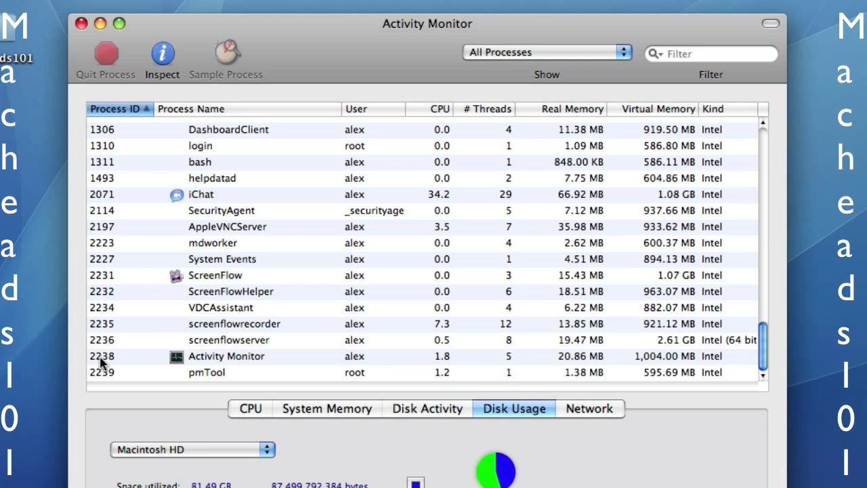
scroll(237, 366, up, 5)
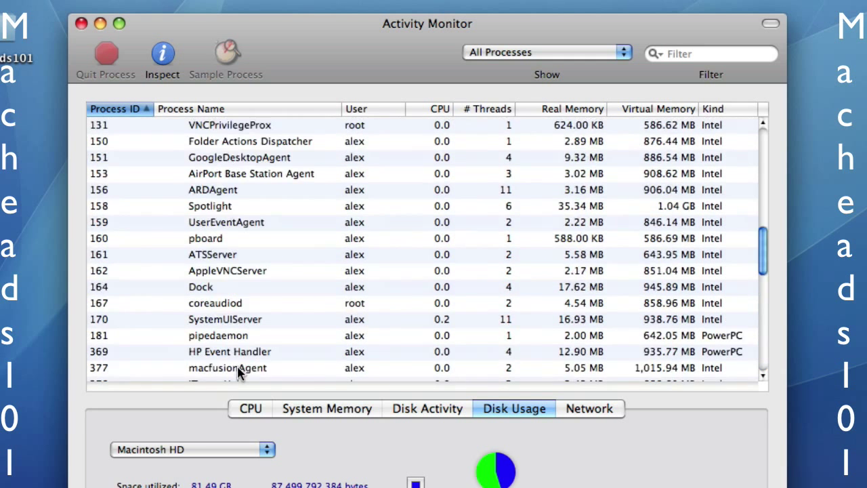
scroll(237, 366, up, 4)
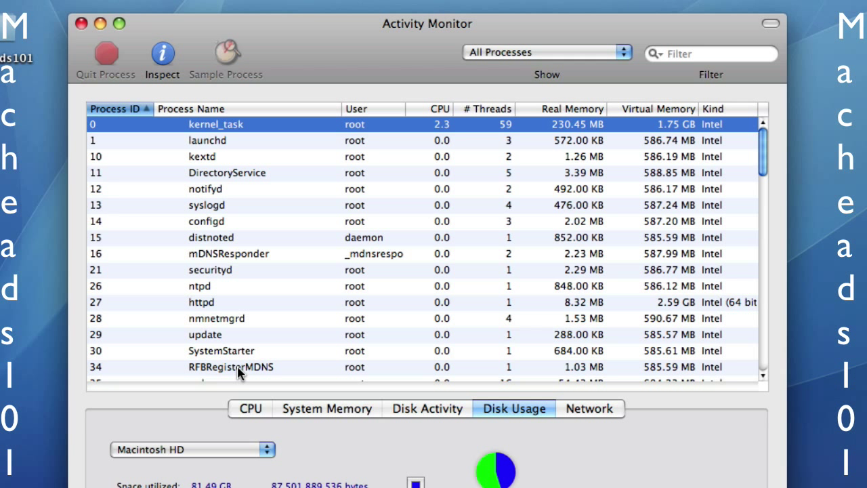
Select the root launchd process, widen the User column slightly and review which user owns each process.
click(501, 136)
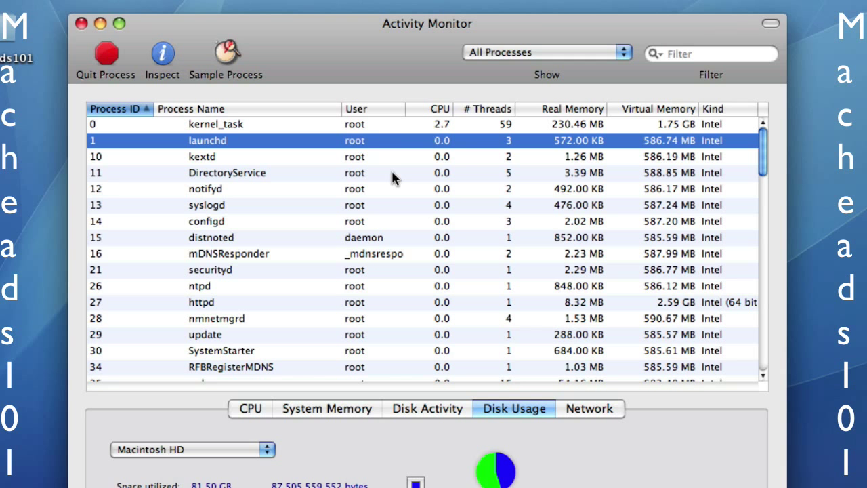
scroll(391, 175, down, 10)
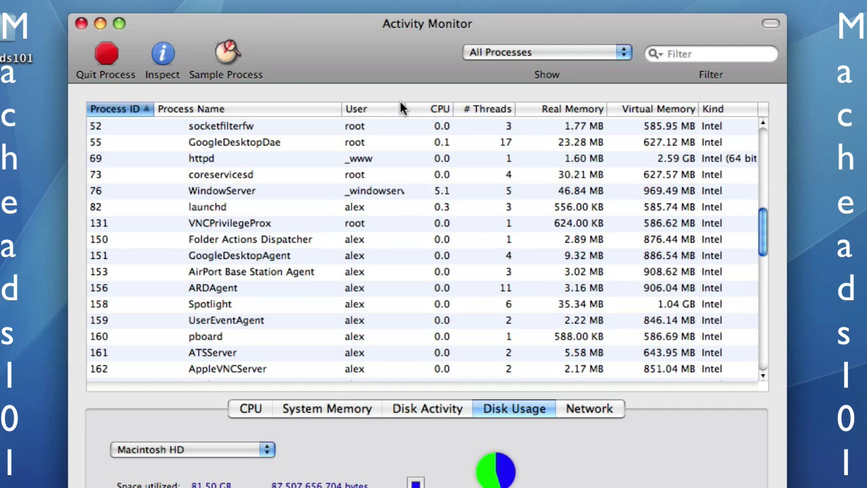
drag(406, 108, 421, 112)
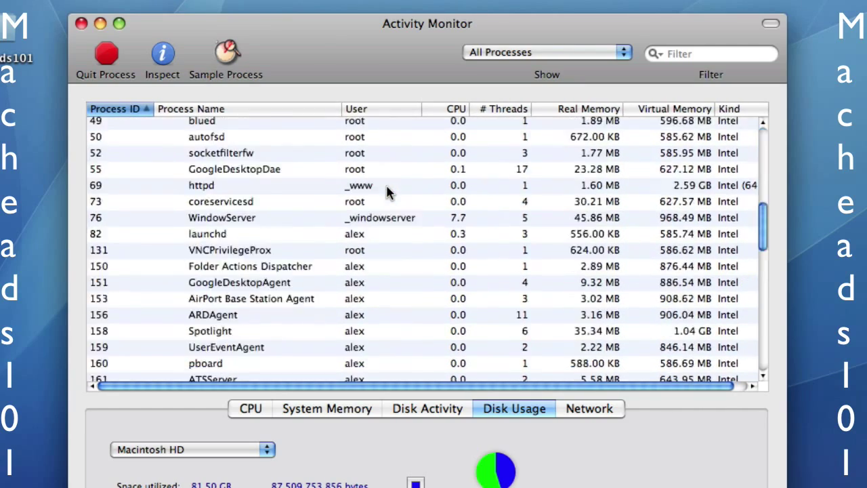
scroll(386, 193, down, 10)
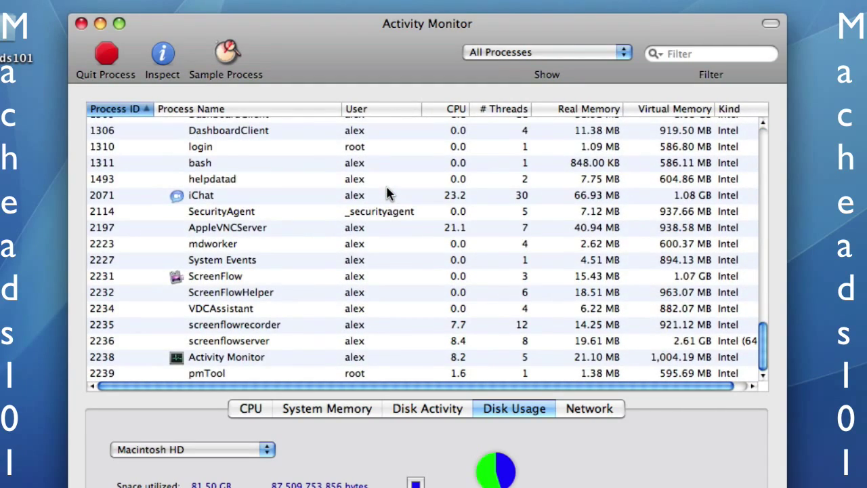
scroll(386, 193, up, 15)
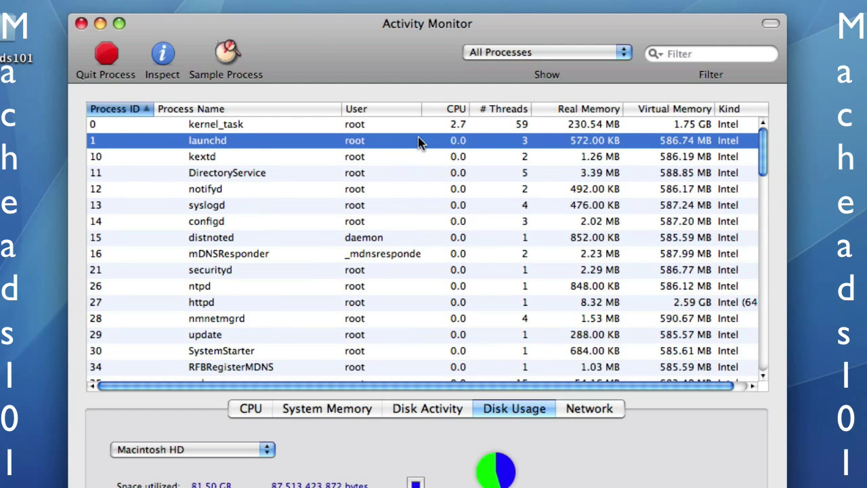
Select the bash process (ID 1311) in the list and open its quit confirmation, cancelling without quitting it.
click(230, 163)
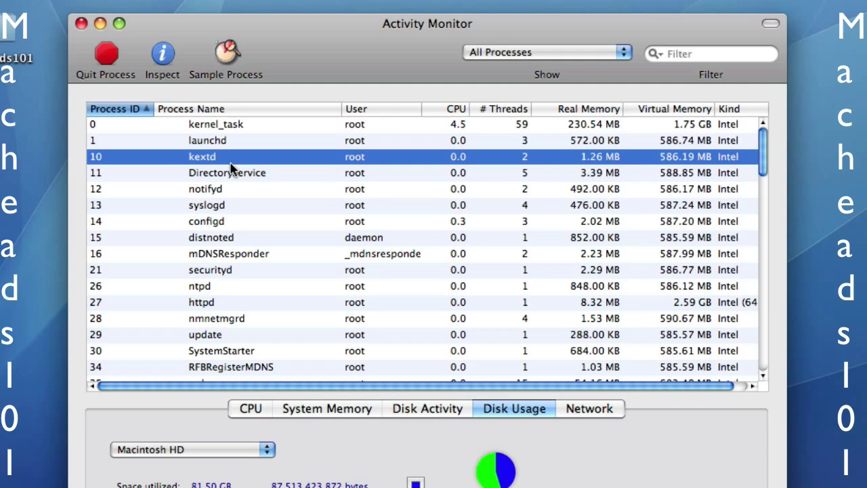
scroll(237, 224, down, 15)
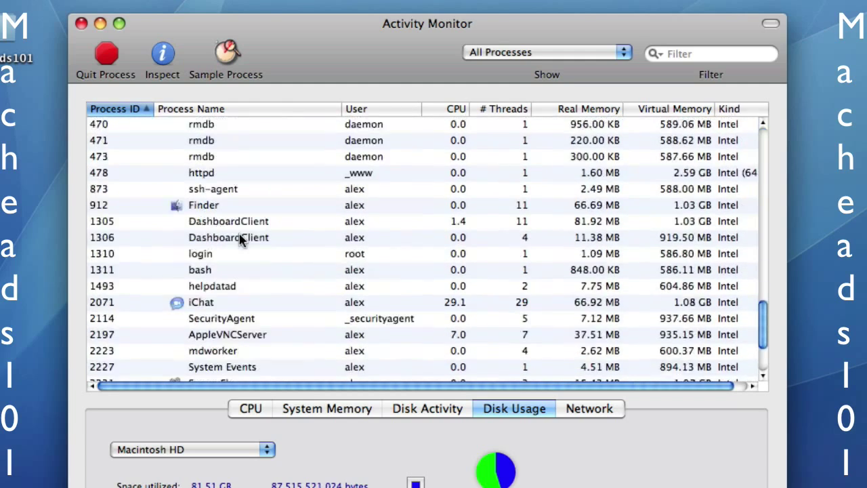
scroll(240, 240, down, 1)
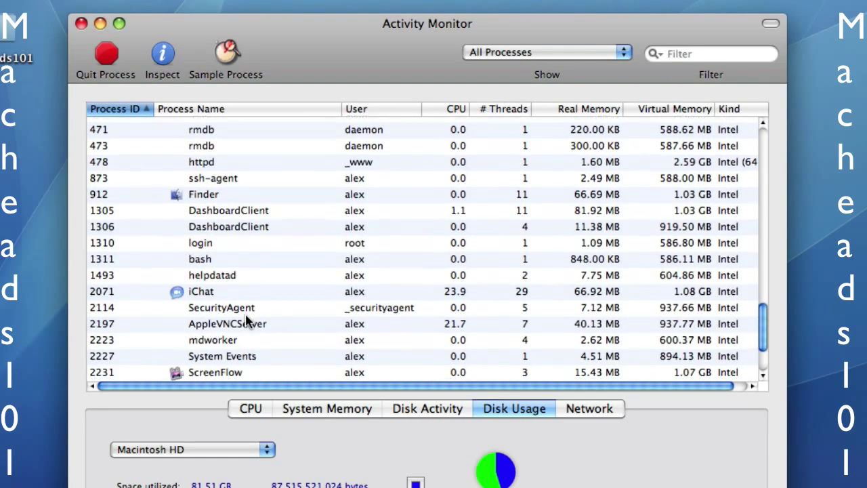
scroll(247, 323, down, 2)
click(227, 222)
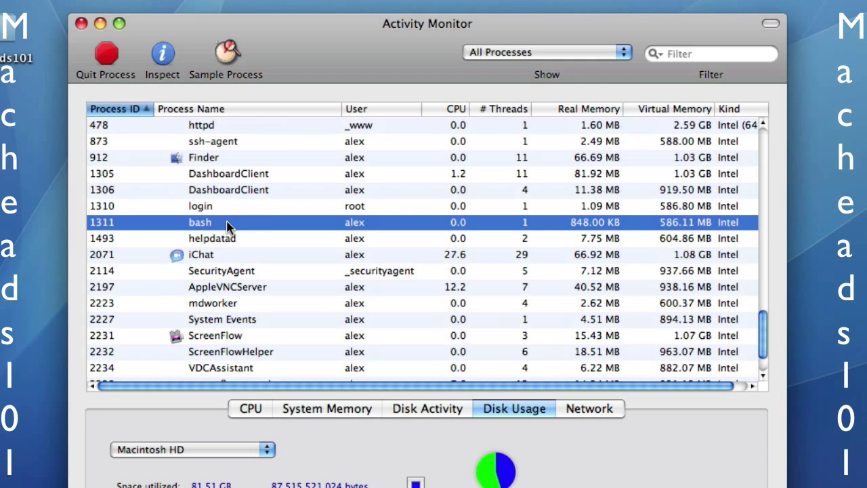
click(108, 60)
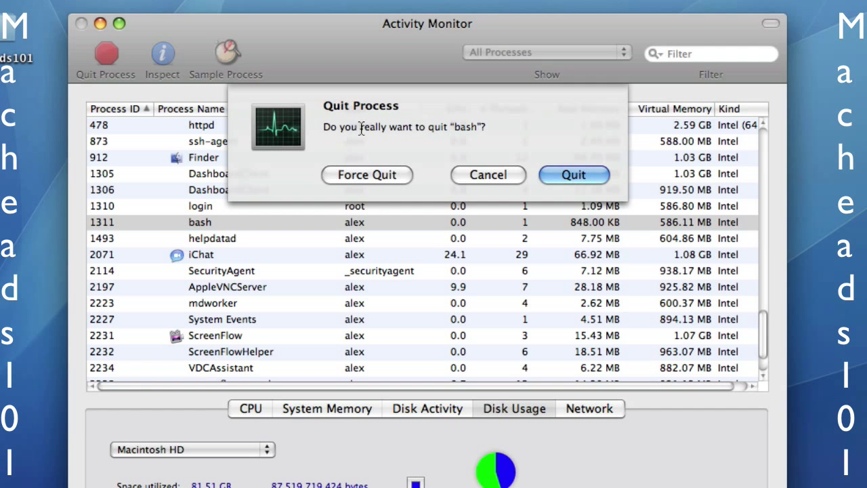
click(499, 176)
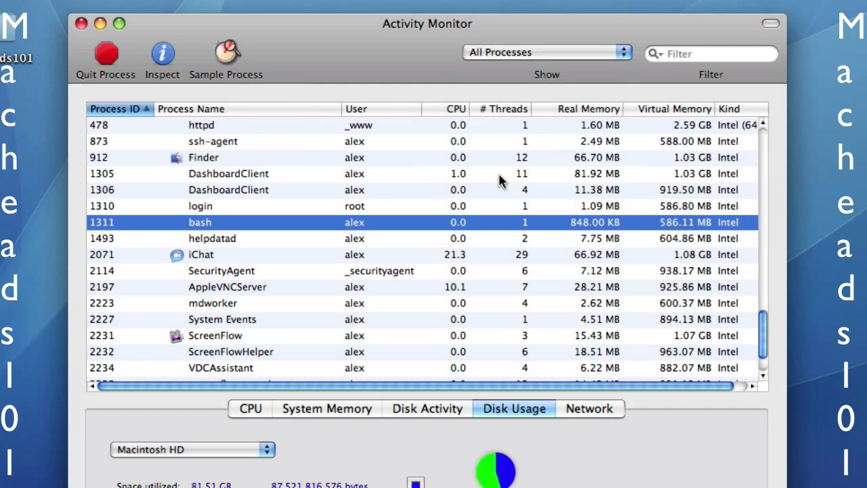
Inspect the bash process, move its information window over the process list and view its open files and ports.
click(161, 59)
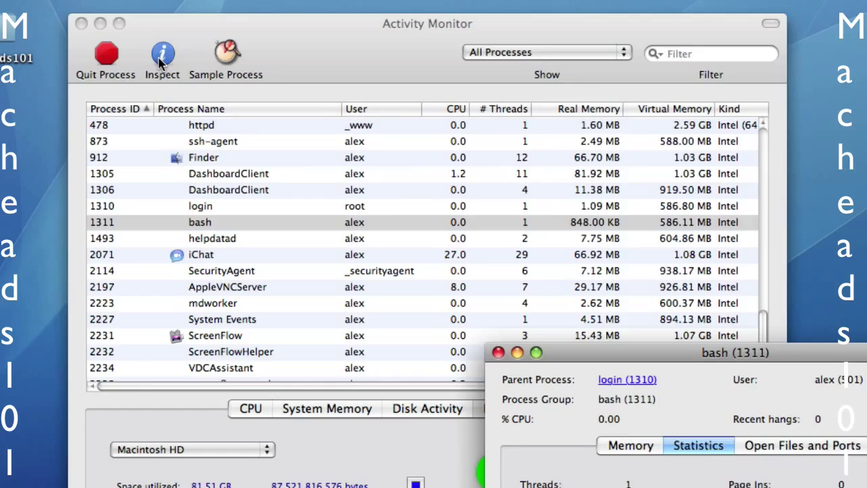
drag(704, 359, 430, 152)
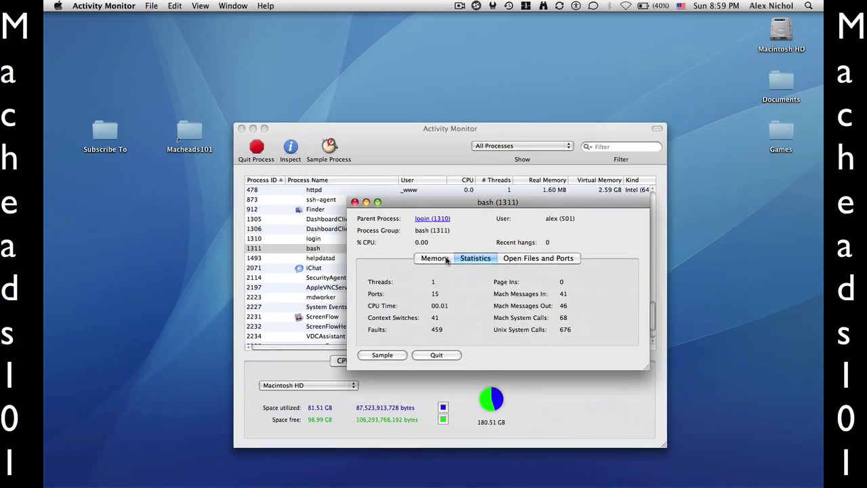
click(179, 107)
click(217, 113)
click(543, 264)
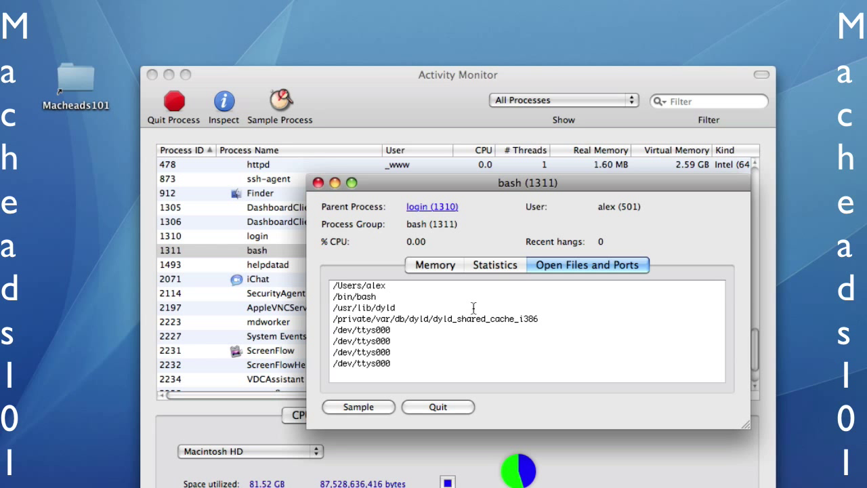
Take a sample of the bash process, read through its call graph report and close the sample window.
click(359, 409)
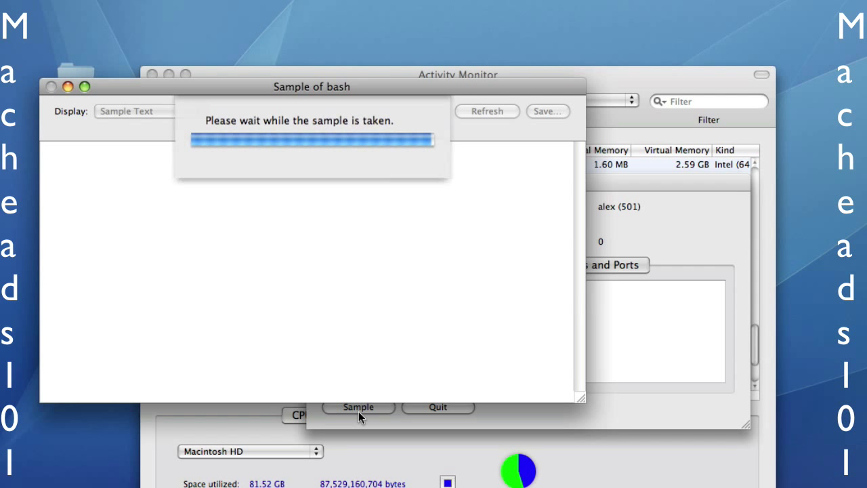
scroll(132, 254, down, 3)
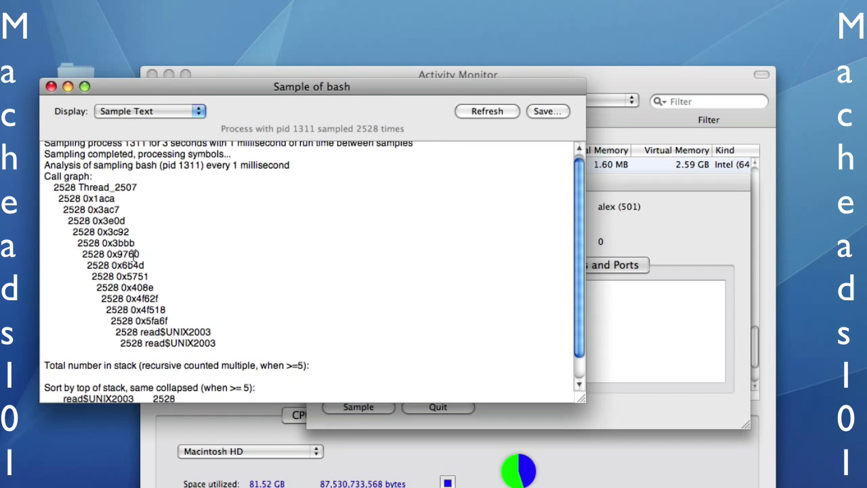
scroll(157, 376, up, 3)
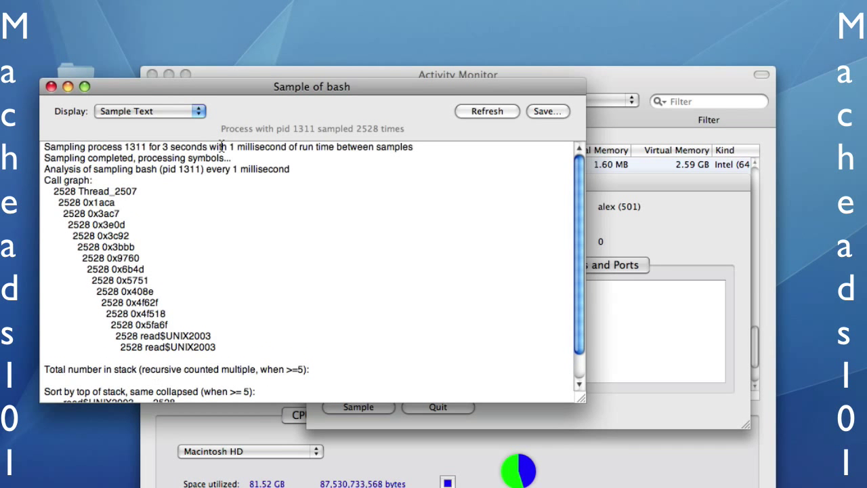
click(51, 87)
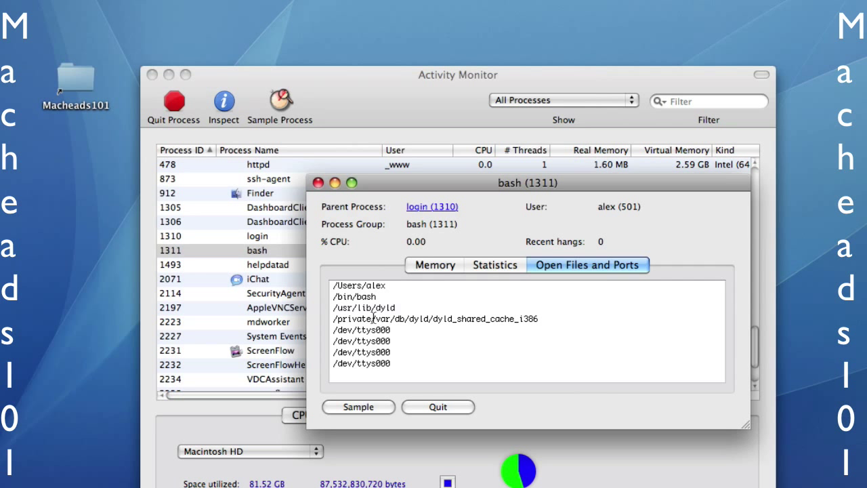
View the bash process's memory details, then briefly open and close the information window of its parent process, login.
click(436, 264)
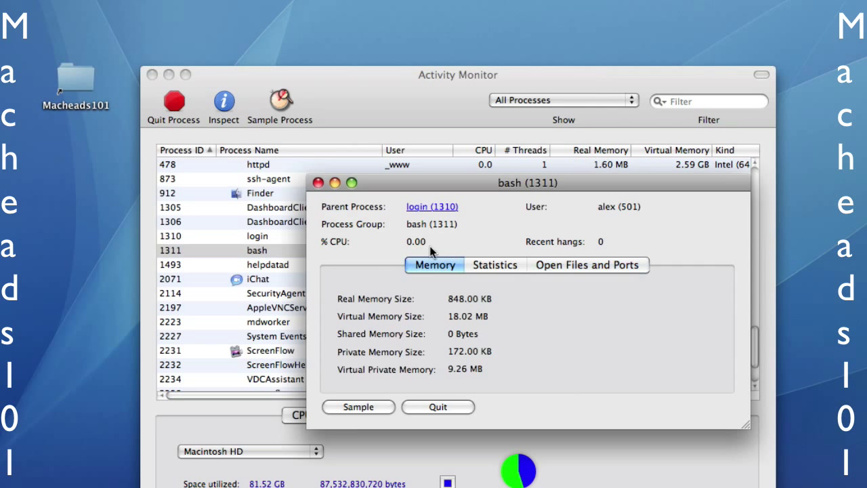
click(432, 208)
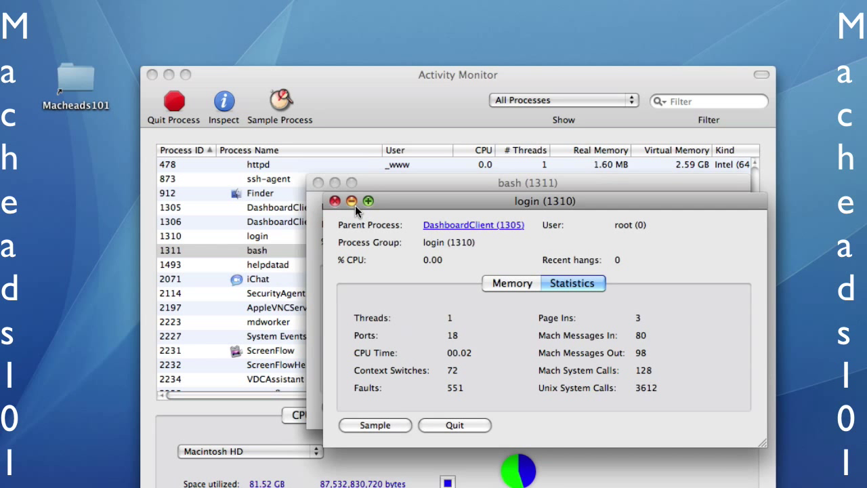
click(334, 202)
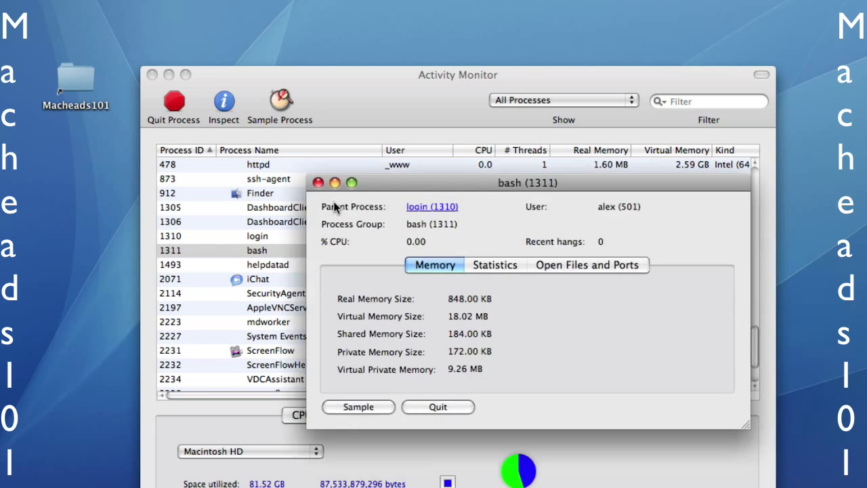
Trace the parent processes from bash through login, DashboardClient, Dock and both launchd processes up to kernel_task.
click(418, 207)
click(452, 242)
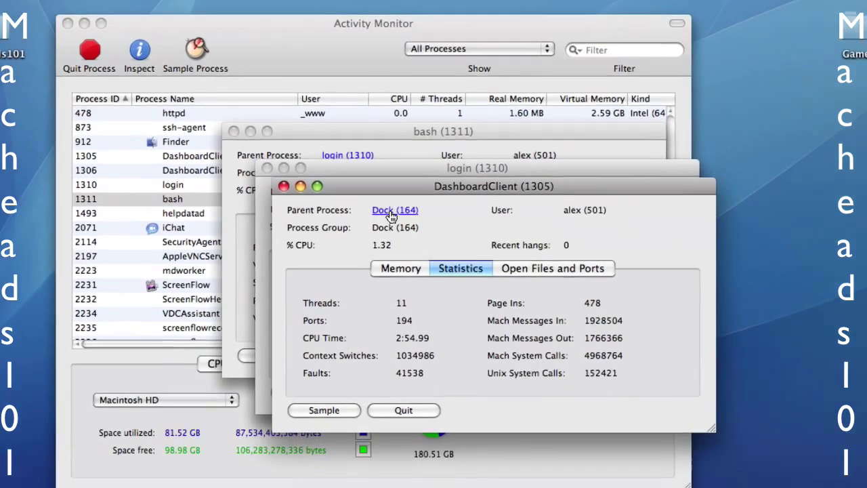
click(479, 261)
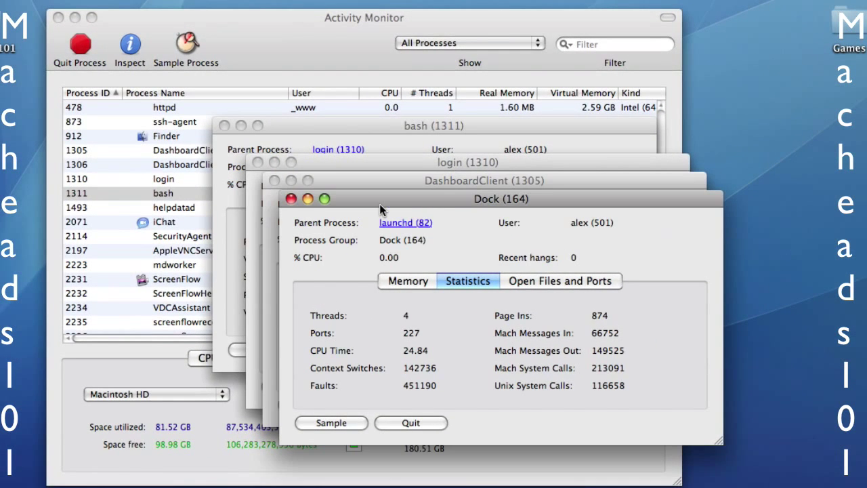
click(393, 222)
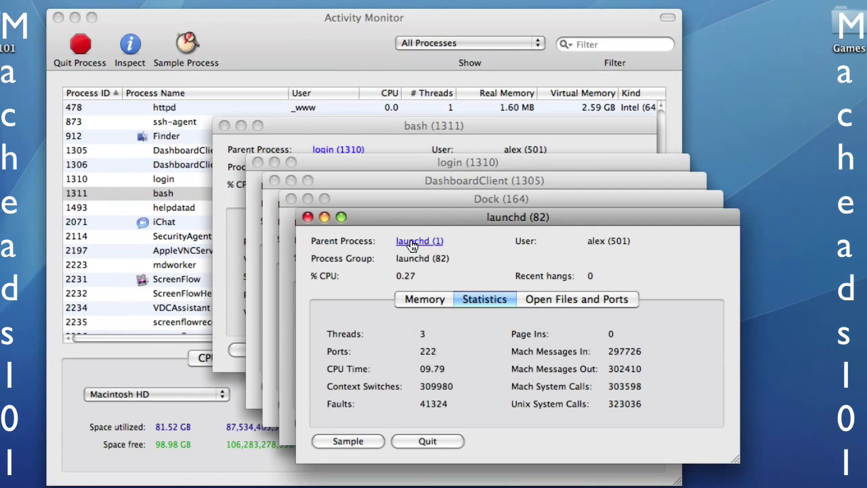
click(411, 242)
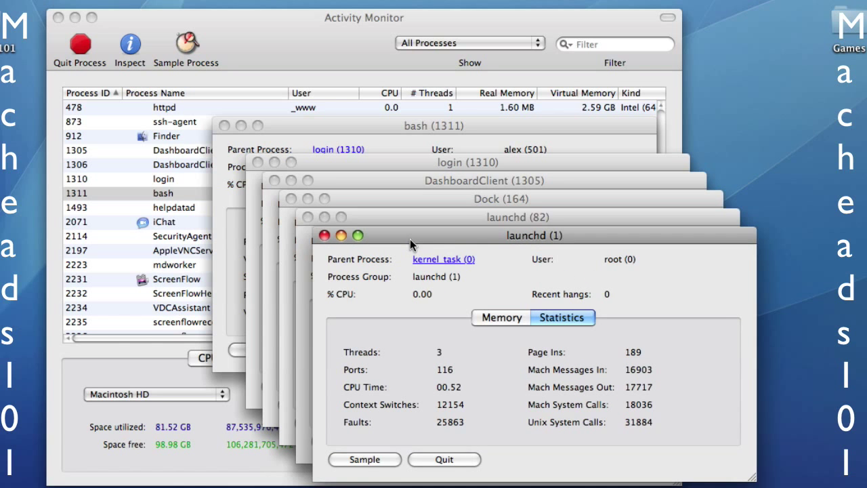
click(436, 260)
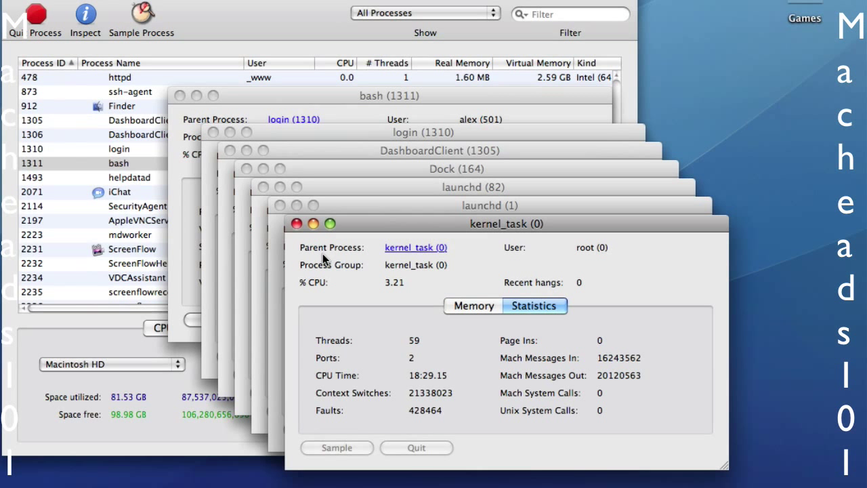
Close all the open process information windows, from kernel_task back to bash.
click(296, 224)
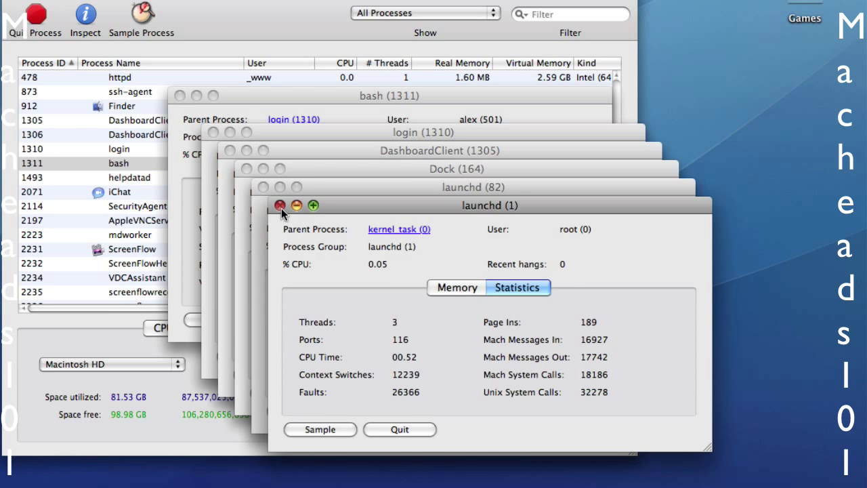
click(280, 205)
click(263, 186)
click(246, 169)
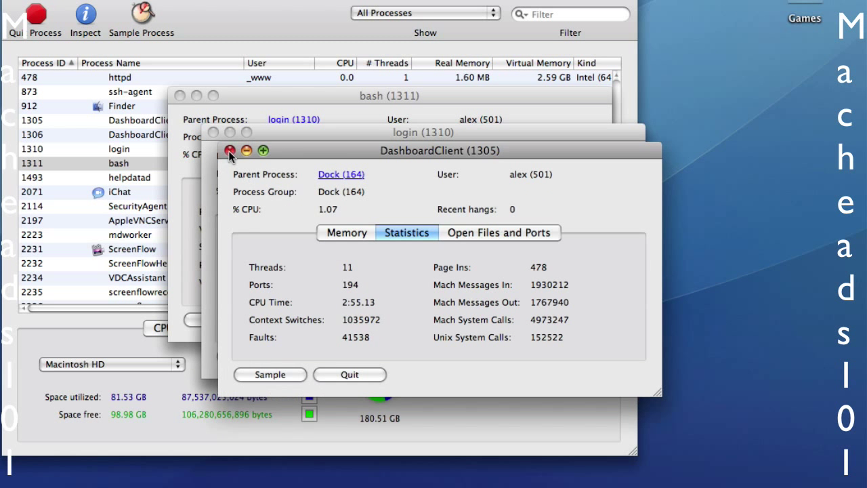
click(229, 150)
click(213, 132)
click(179, 95)
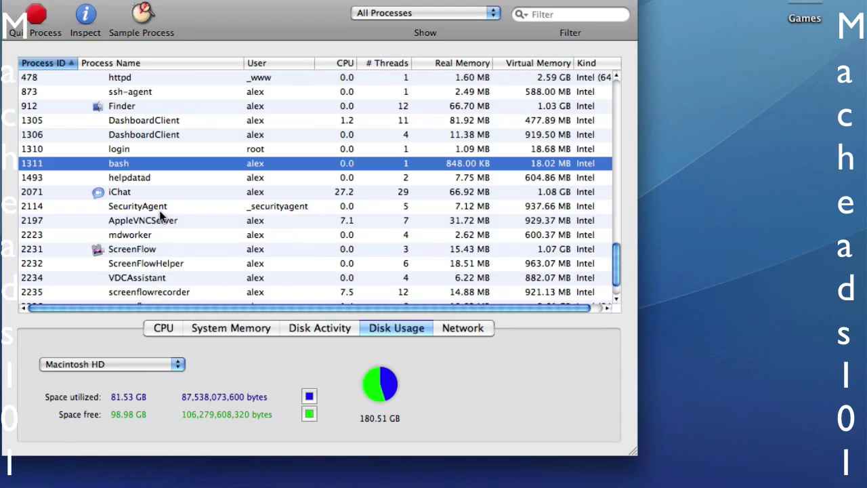
Return to the start of the process list and select kernel_task.
scroll(162, 216, up, 5)
scroll(162, 215, up, 10)
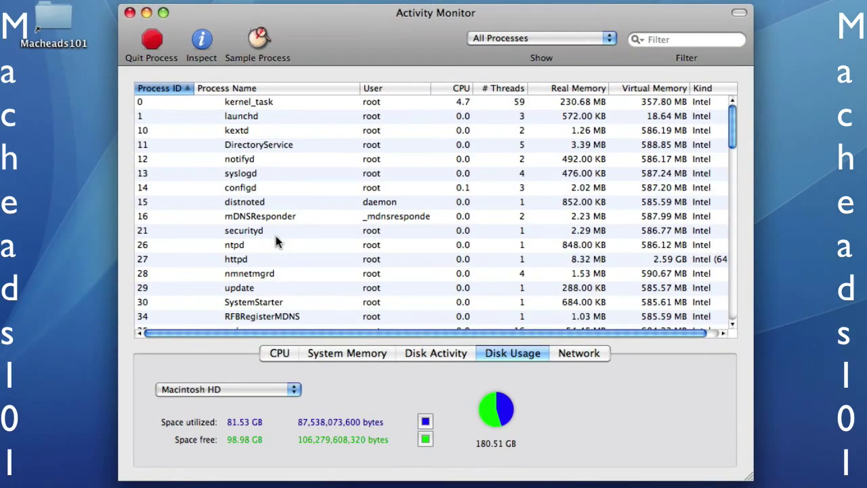
click(275, 102)
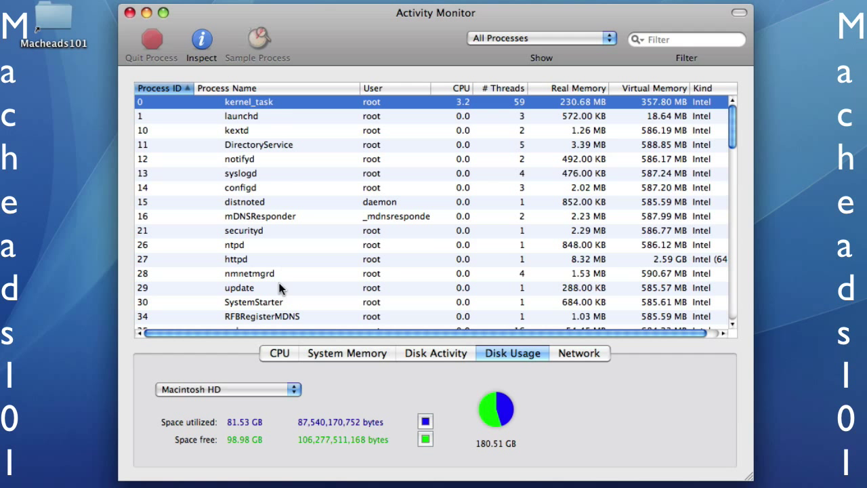
Review the CPU, system memory and disk activity statistics, switching the disk graph to IO and back to Data.
click(276, 353)
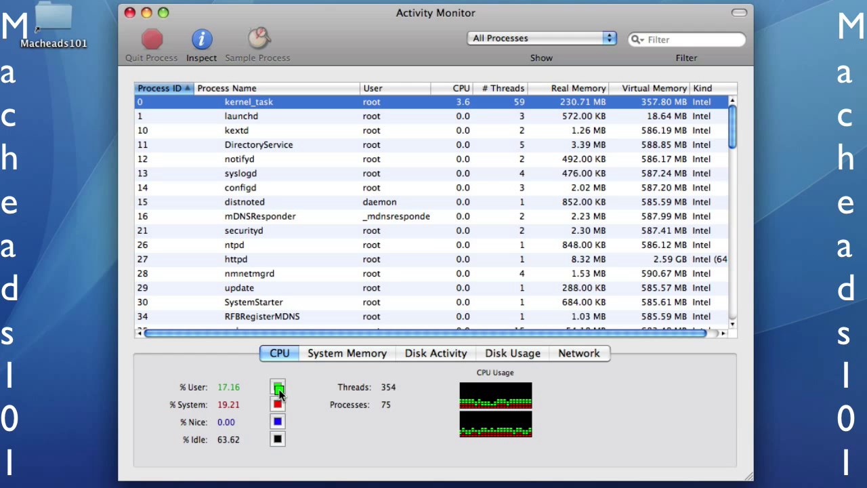
click(342, 347)
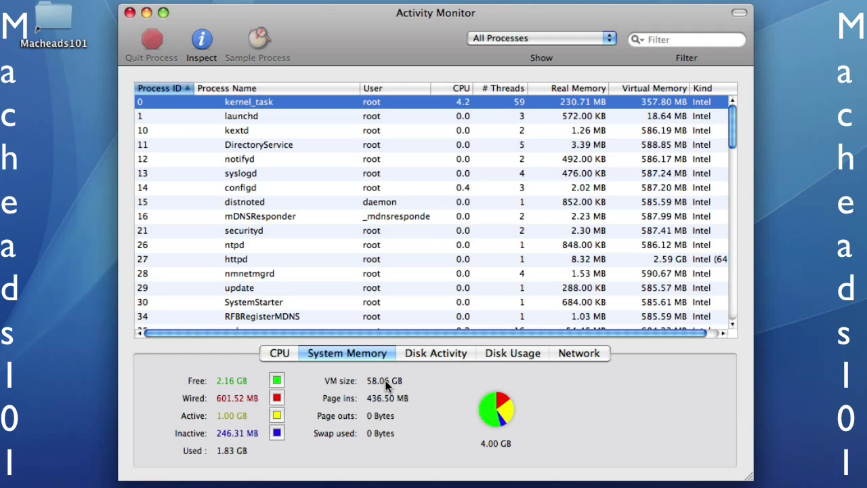
click(416, 355)
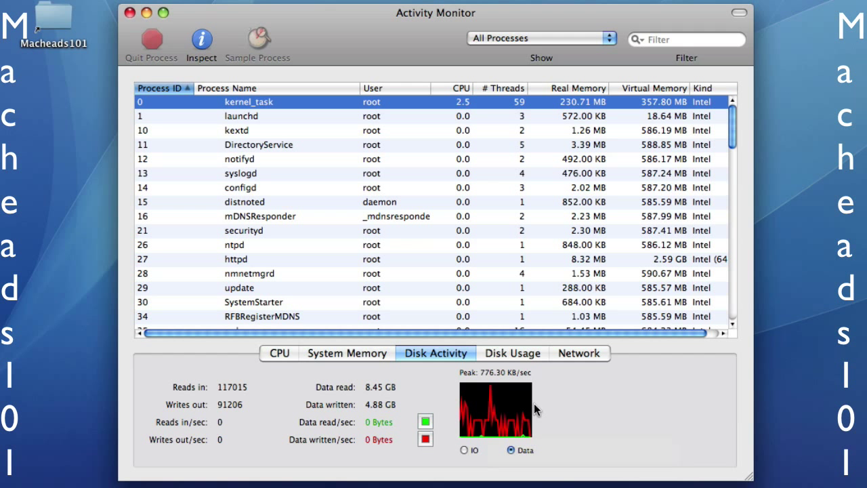
click(464, 449)
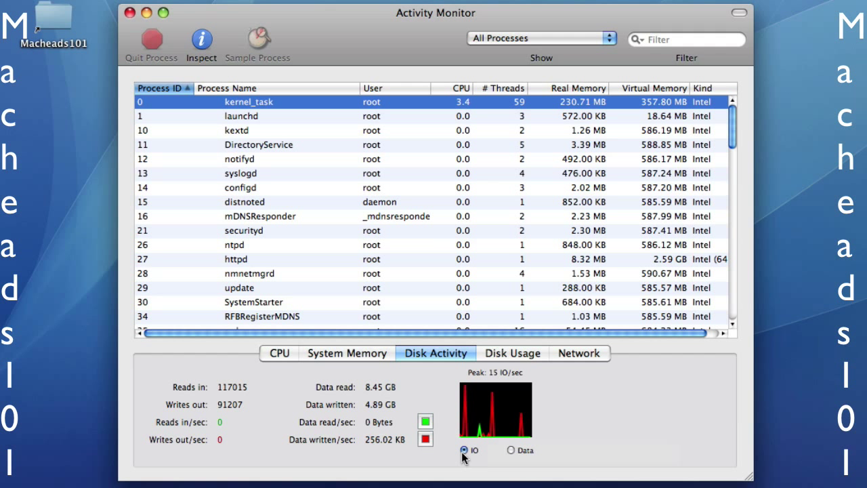
click(511, 449)
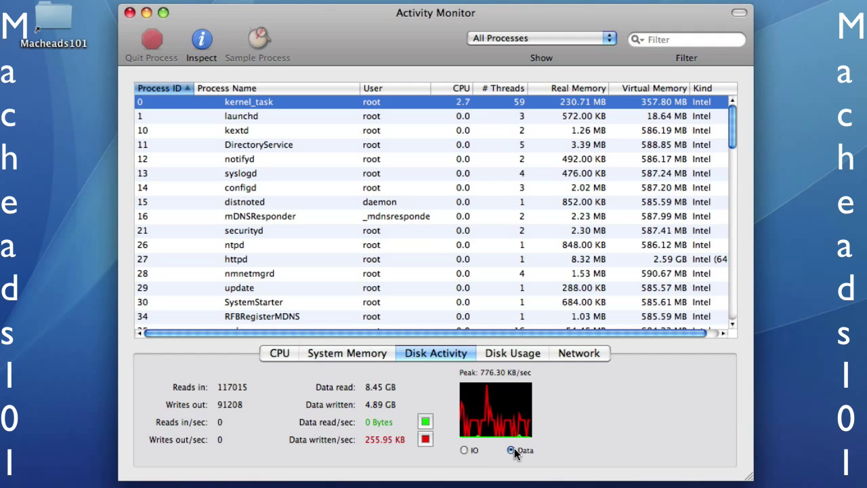
Review the disk usage with its list of available volumes, and examine the network statistics and their data graph.
click(536, 355)
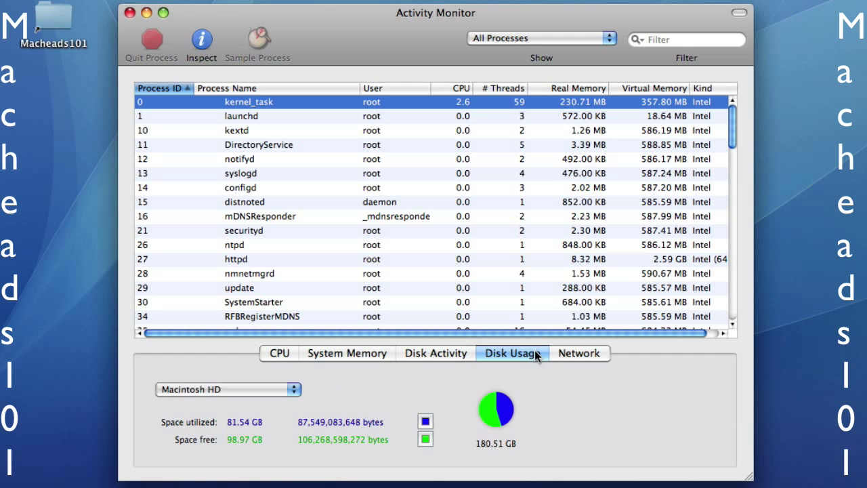
click(249, 389)
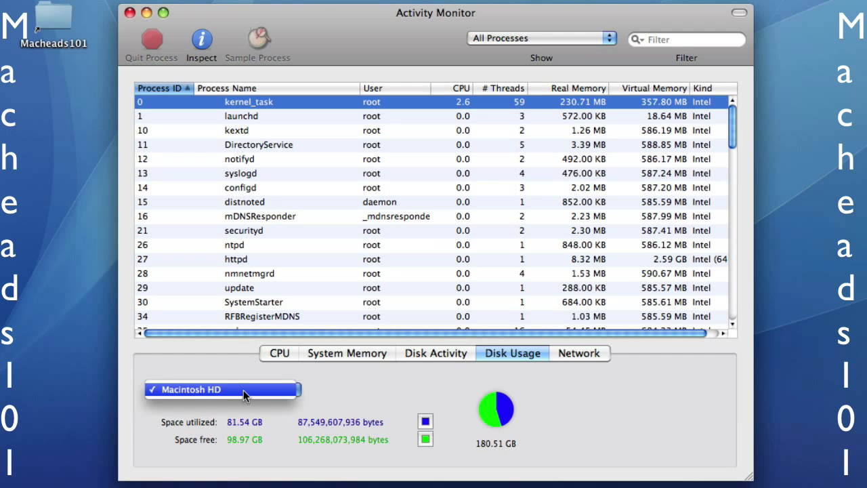
click(249, 389)
click(554, 355)
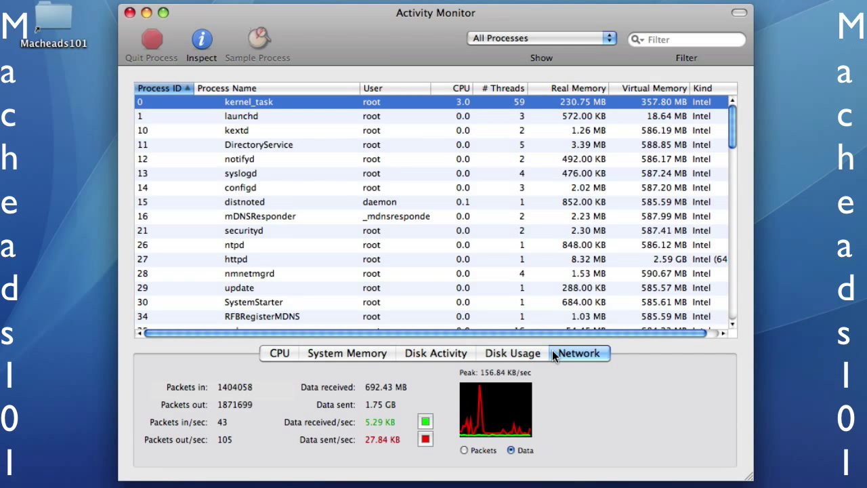
click(426, 422)
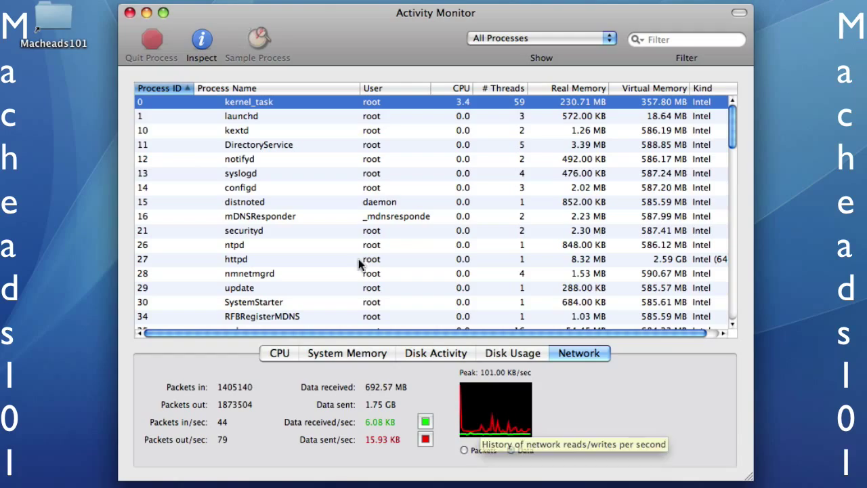
Sort the process list by CPU usage.
drag(442, 16, 511, 17)
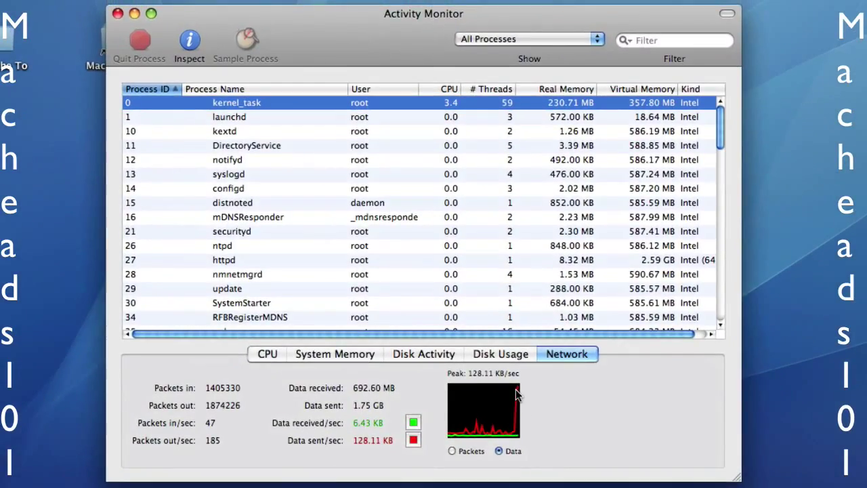
drag(413, 57, 459, 41)
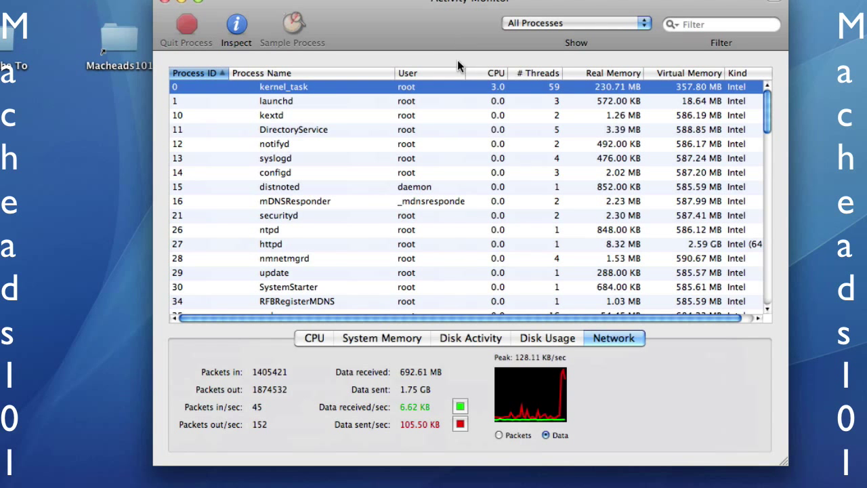
click(450, 140)
click(483, 74)
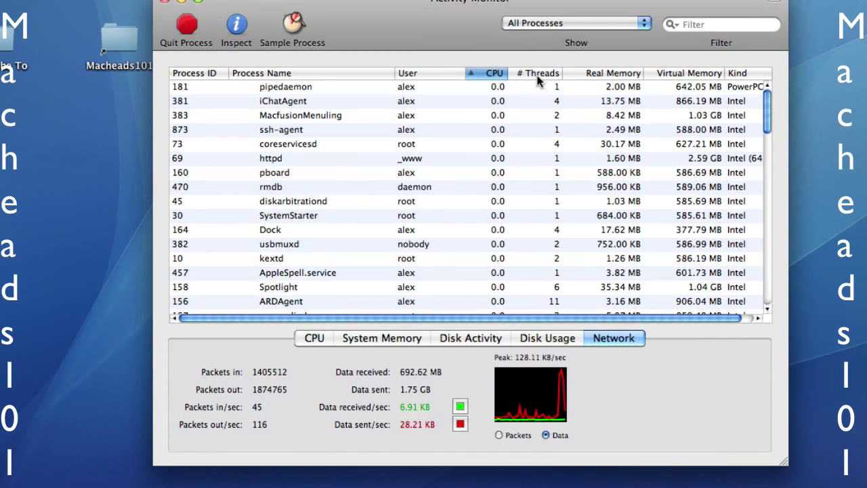
Show all processes hierarchically, collapse and re-expand launchd, and look through the nested child processes.
click(554, 23)
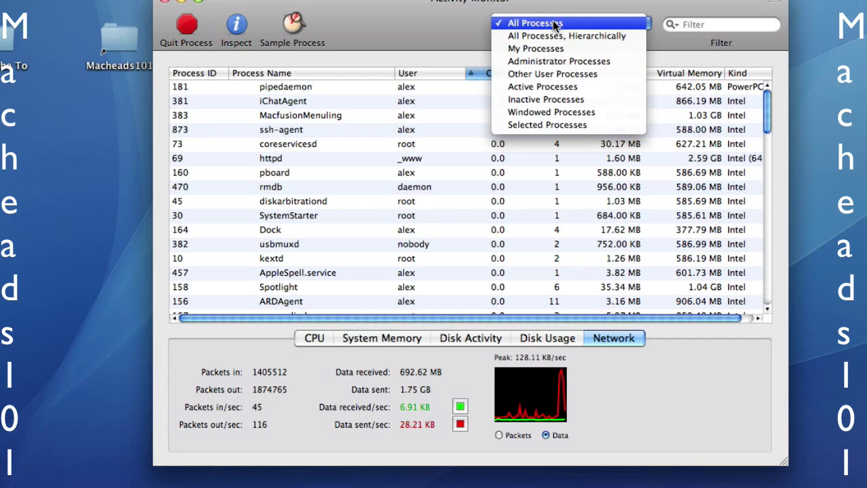
click(584, 38)
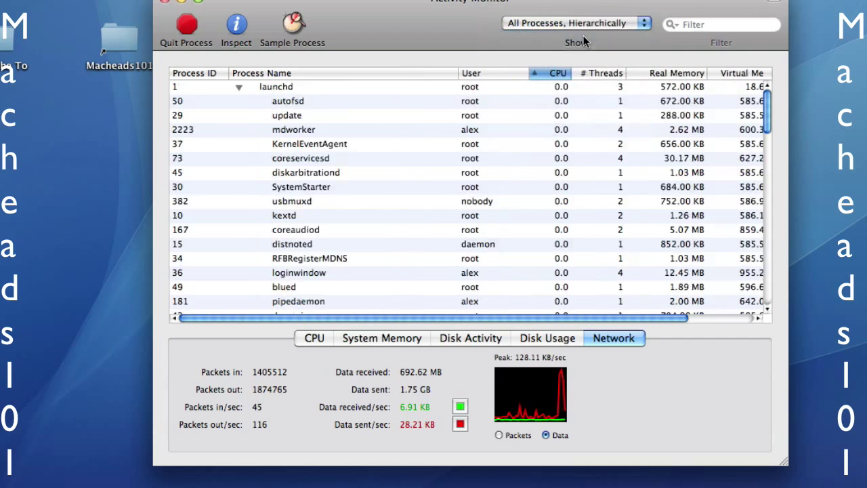
click(236, 87)
click(236, 86)
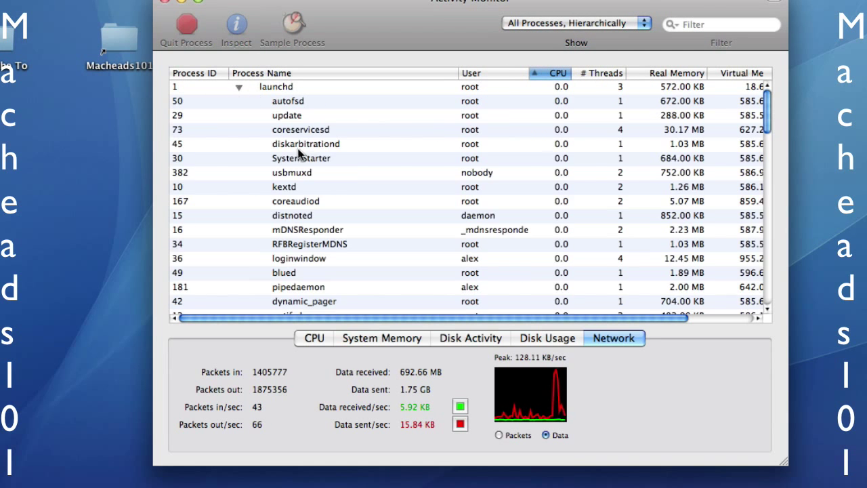
scroll(339, 189, down, 5)
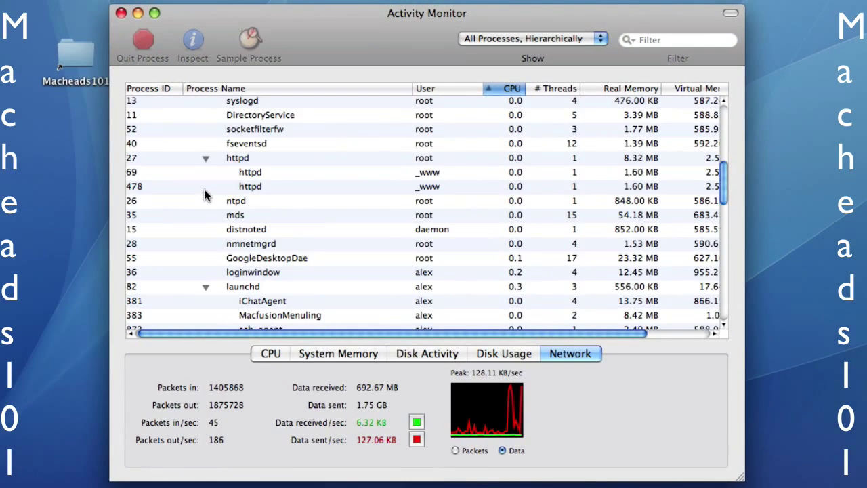
scroll(203, 214, down, 10)
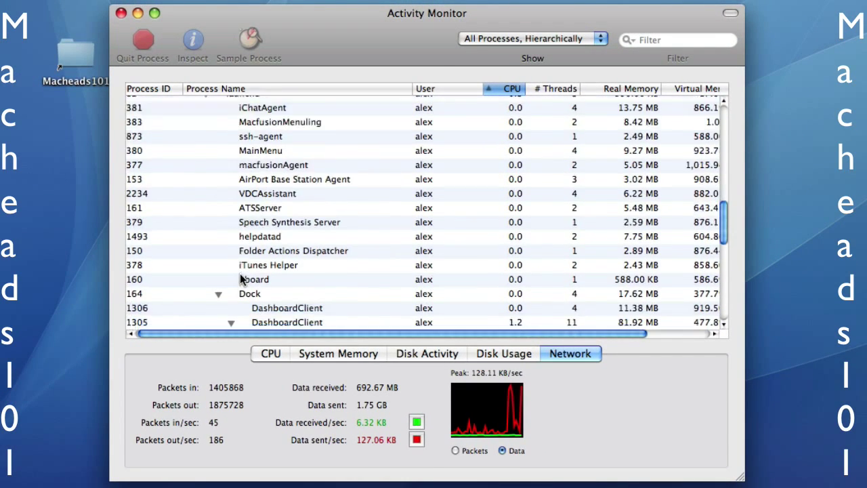
Limit the process list to My Processes and look at its columns.
click(511, 39)
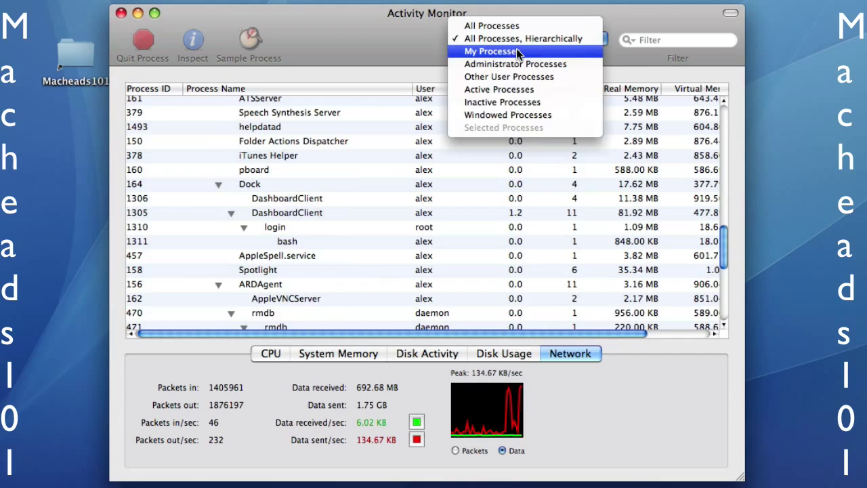
click(516, 48)
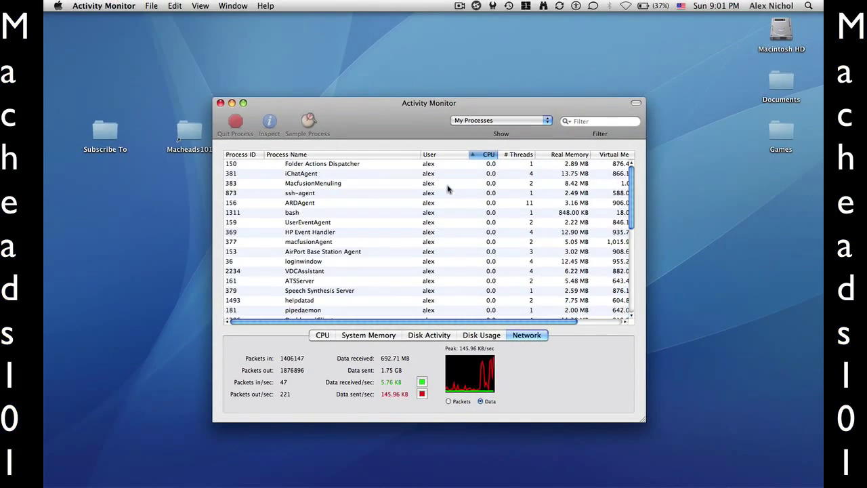
scroll(453, 139, right, 2)
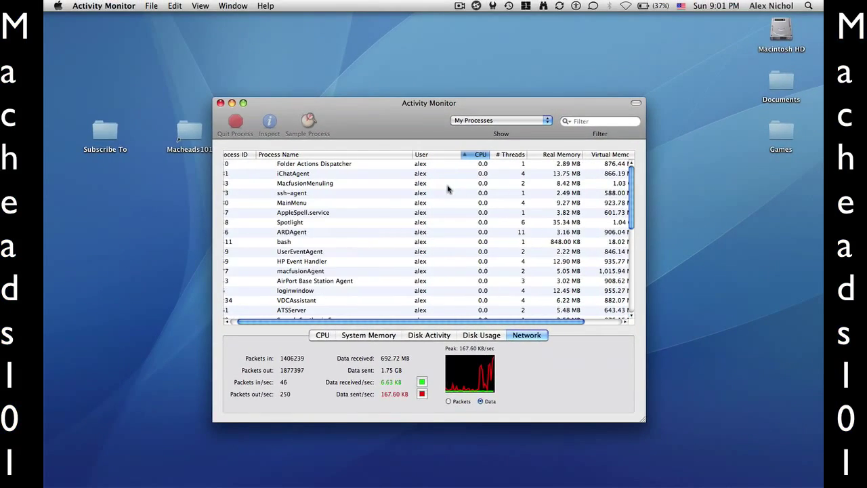
Limit the process list to Administrator Processes and then to Other User Processes.
click(478, 119)
click(479, 128)
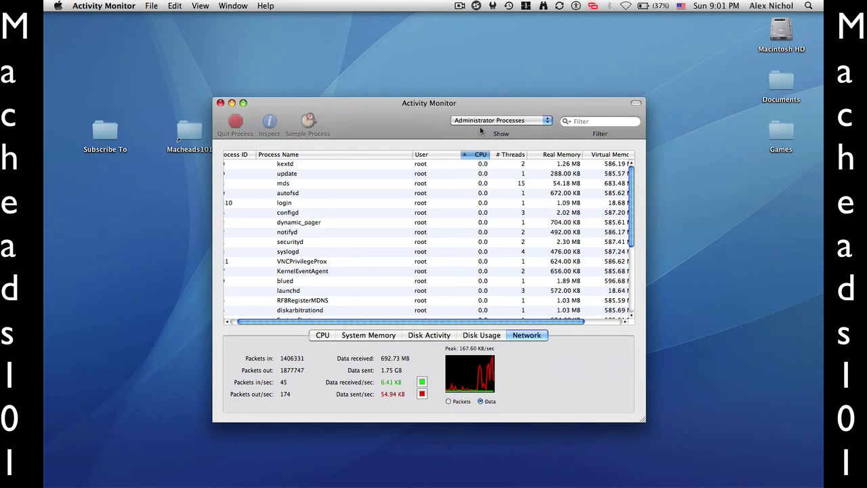
click(480, 126)
click(481, 128)
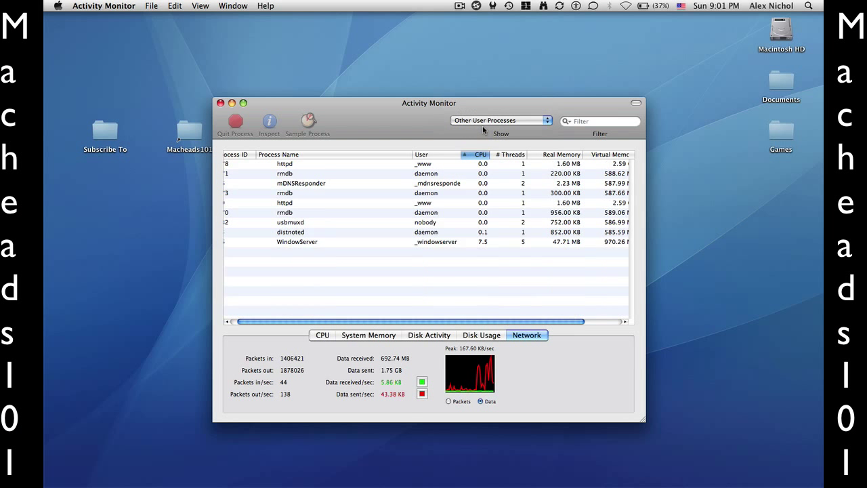
Limit the process list to Active Processes and then to Windowed Processes.
click(482, 126)
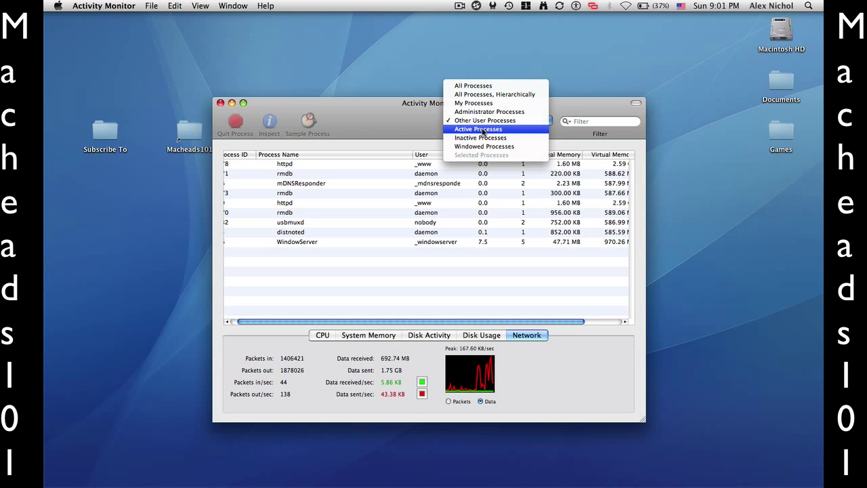
click(482, 129)
click(484, 122)
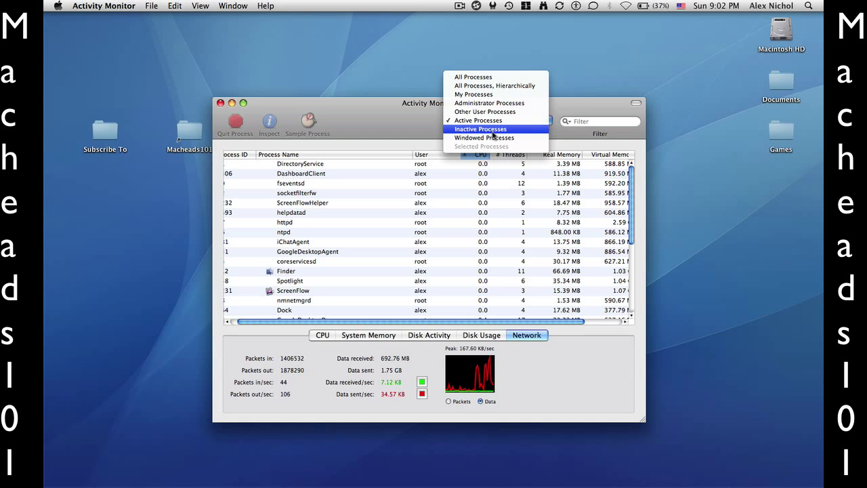
click(487, 137)
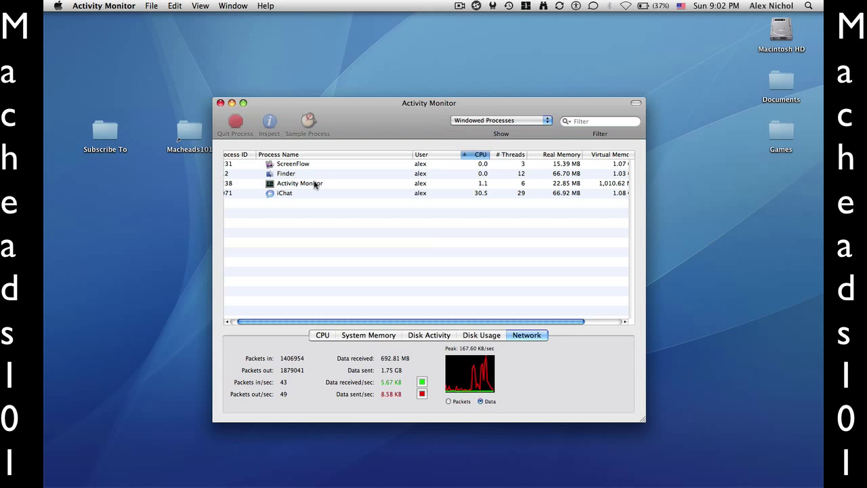
Cycle through the running applications in the application switcher to compare them with the windowed processes.
key(super+Tab)
key(super+Tab)
key(super+Tab)
key(super+Tab)
key(super+Tab)
key(super+Tab)
key(super+Tab)
key(super+Tab)
key(super+Tab)
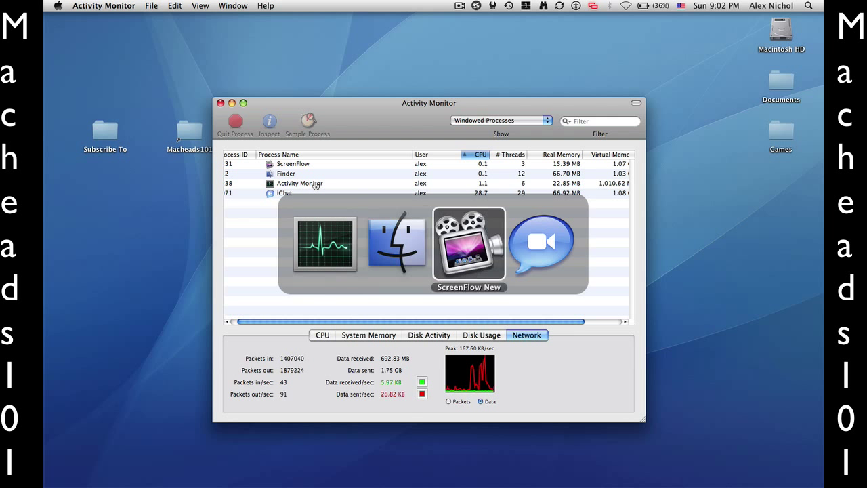
key(super+Tab)
key(super+Tab)
key(super+Tab)
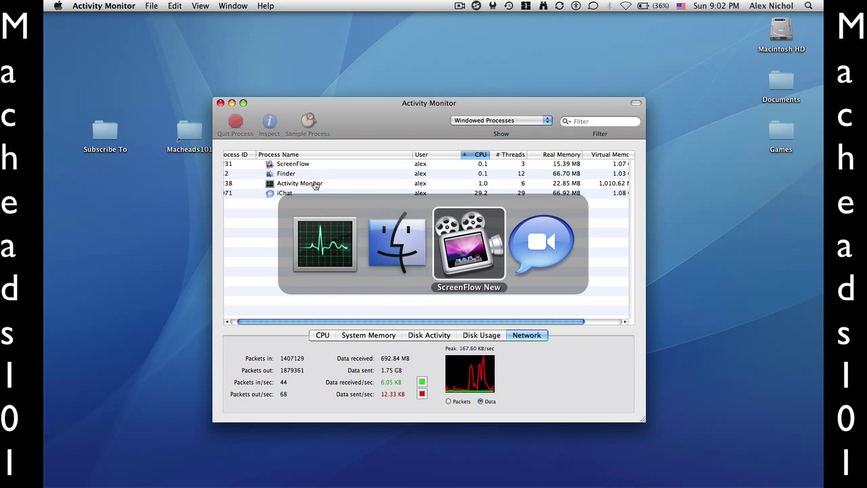
Set the process list back to All Processes.
click(488, 121)
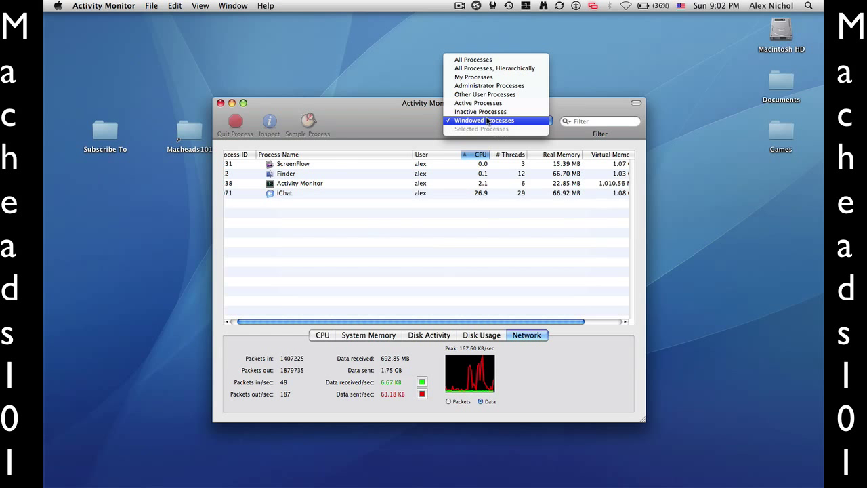
click(482, 60)
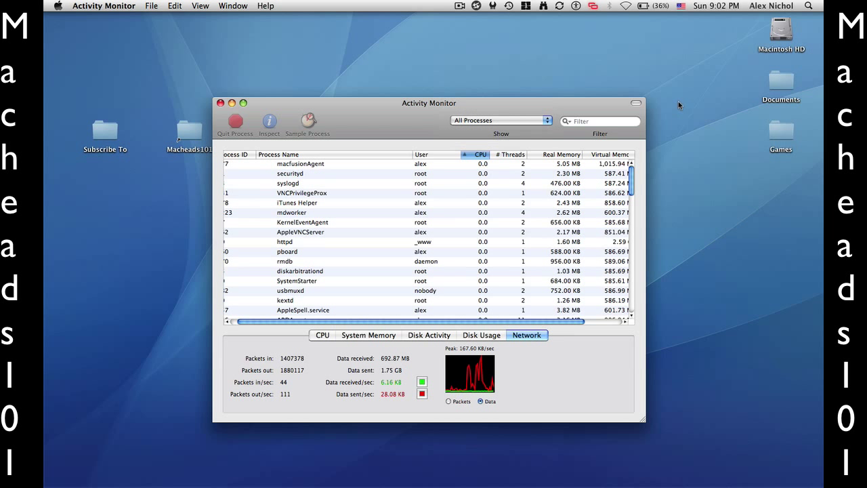
Try filtering the process list by "bash" with extra letters added, and clear the filter text.
click(617, 120)
text(bas)
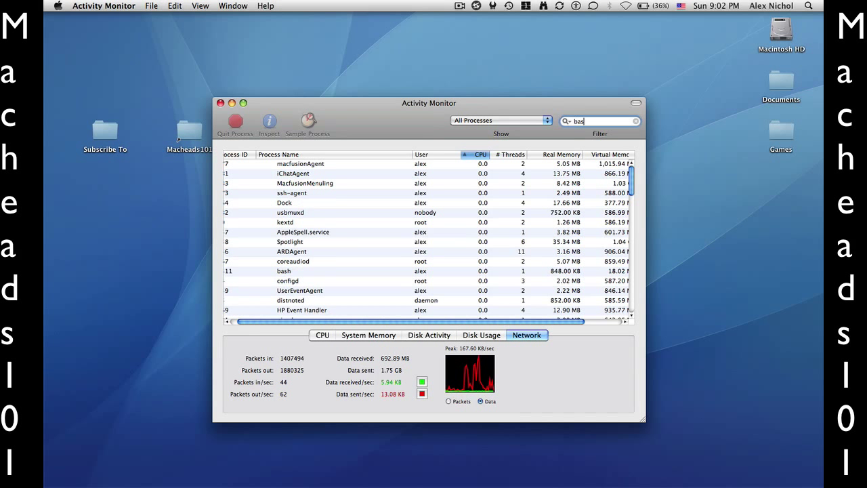
text(hpop)
key(BackSpace)
key(BackSpace)
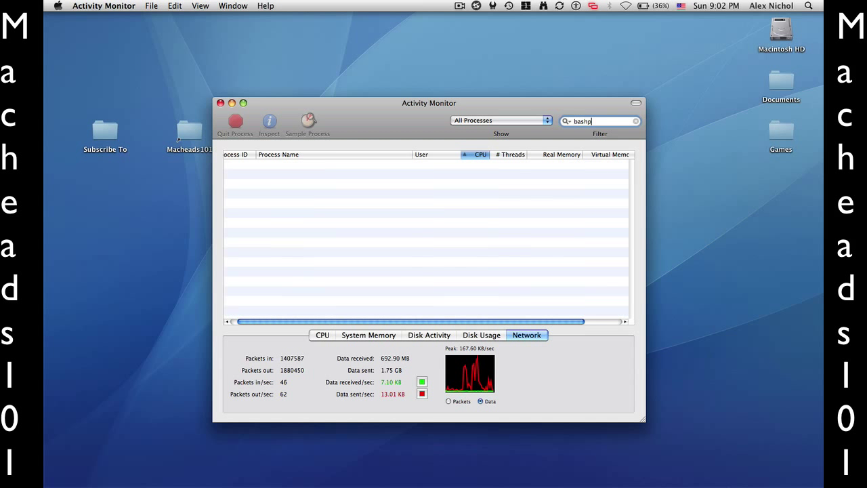
key(BackSpace)
key(BackSpace)
key(BackSpace)
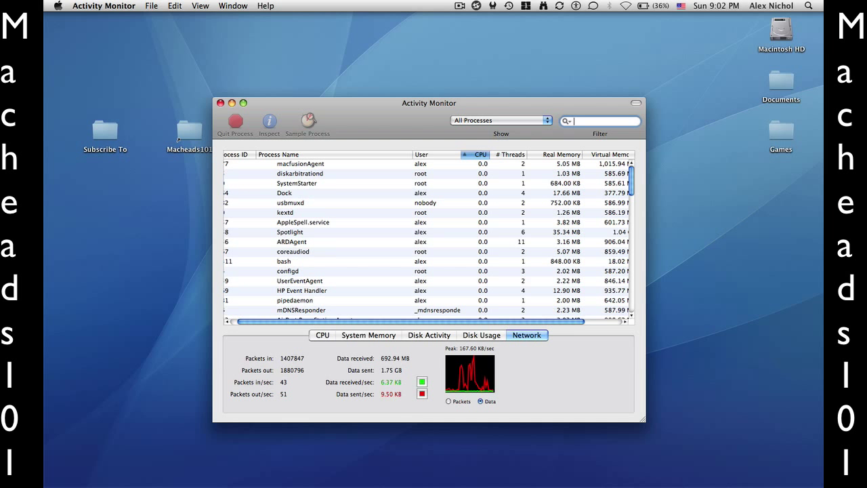
Hide the toolbar and show it again, and return to the CPU statistics.
click(634, 104)
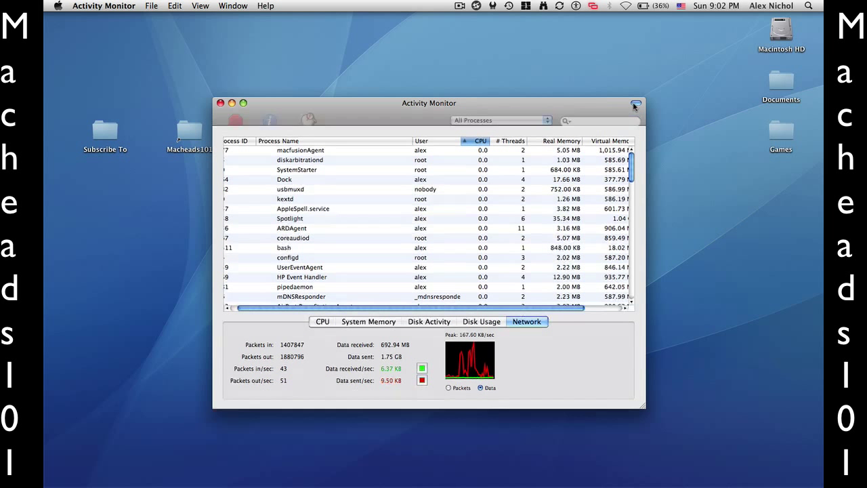
click(634, 104)
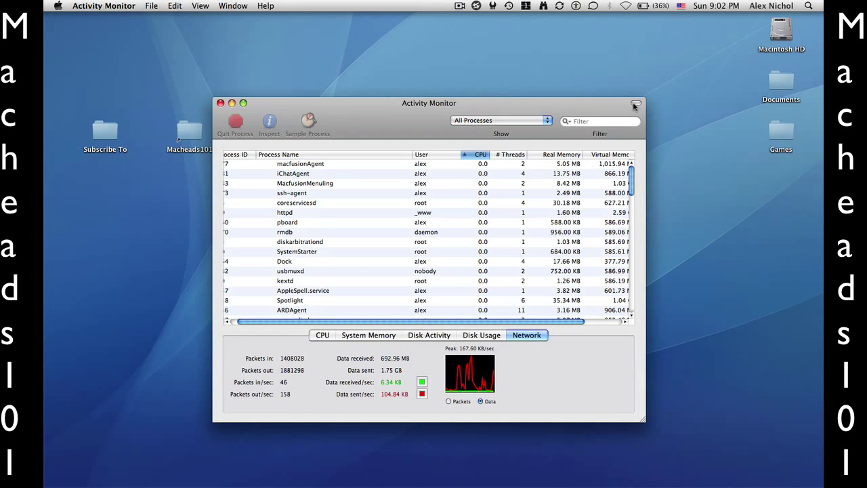
click(317, 336)
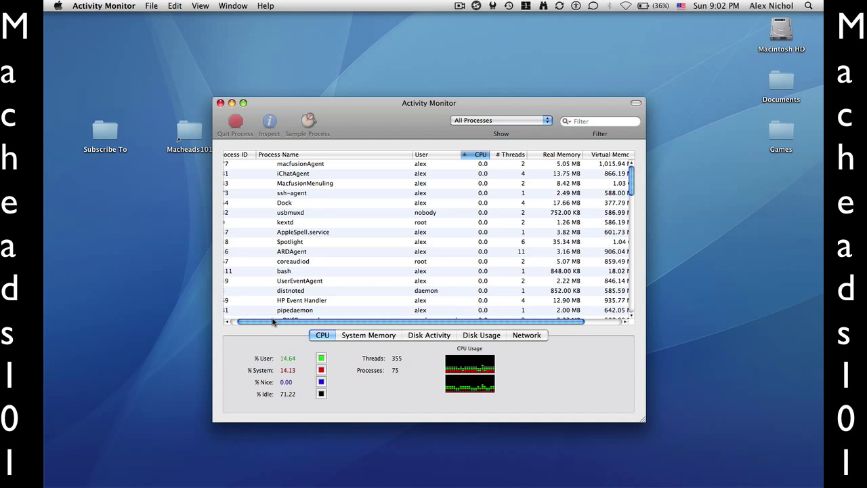
scroll(274, 318, left, 2)
View the version and copyright details in the About Activity Monitor window, and close it.
click(132, 6)
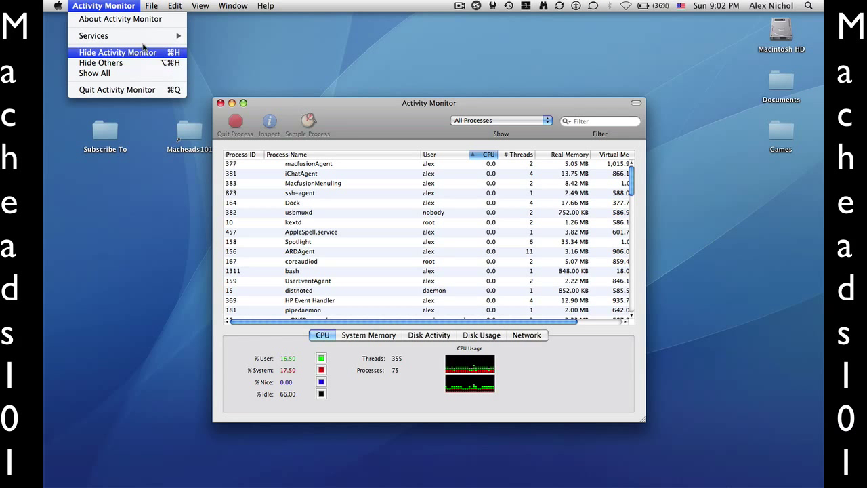
click(144, 19)
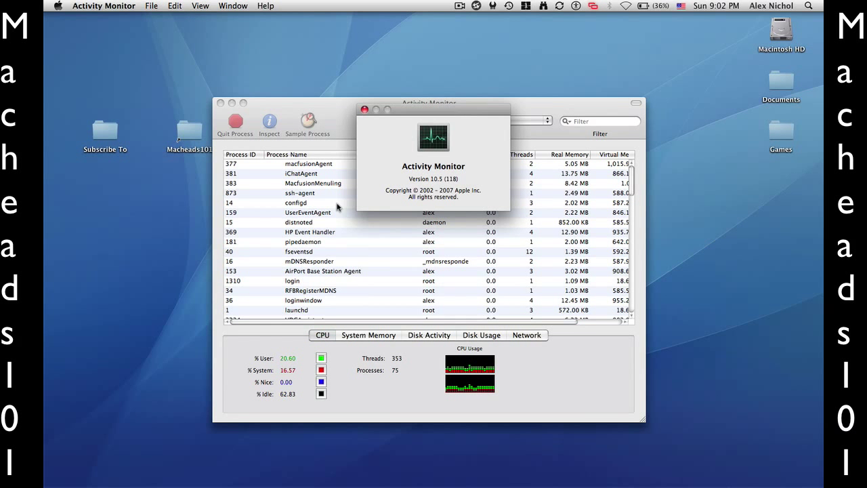
drag(426, 191, 464, 191)
click(465, 191)
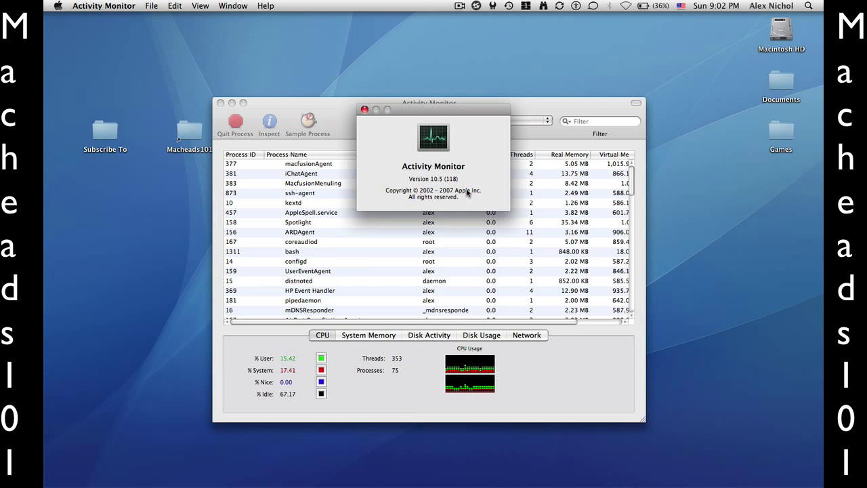
click(364, 109)
Set the update frequency to Very often (0.5 sec).
click(233, 5)
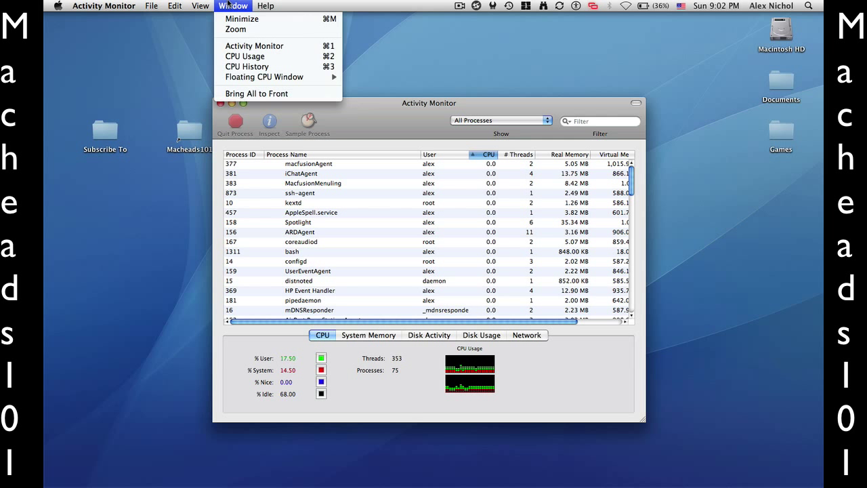
mouse_move(203, 5)
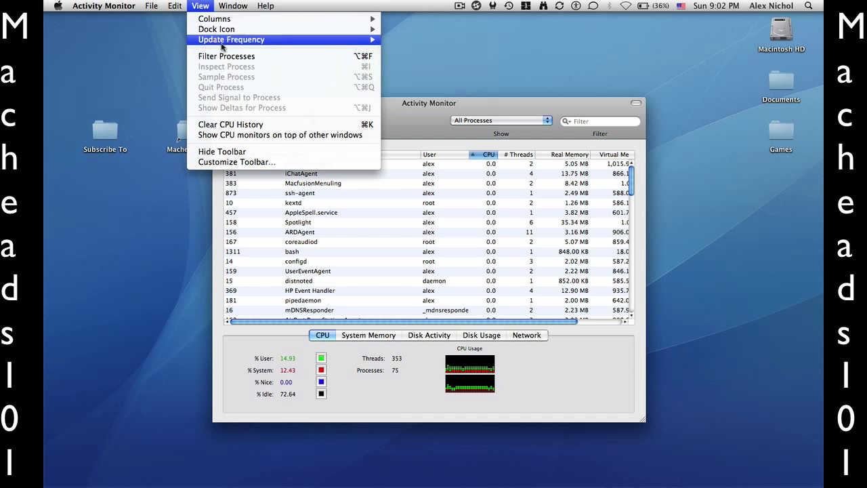
mouse_move(223, 40)
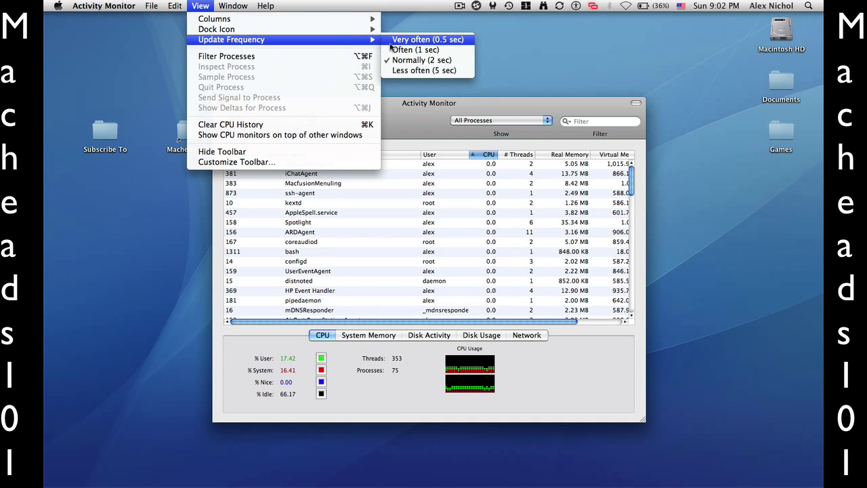
click(390, 41)
Look at the Dock icon options and set the update frequency to Normally (2 sec).
click(200, 5)
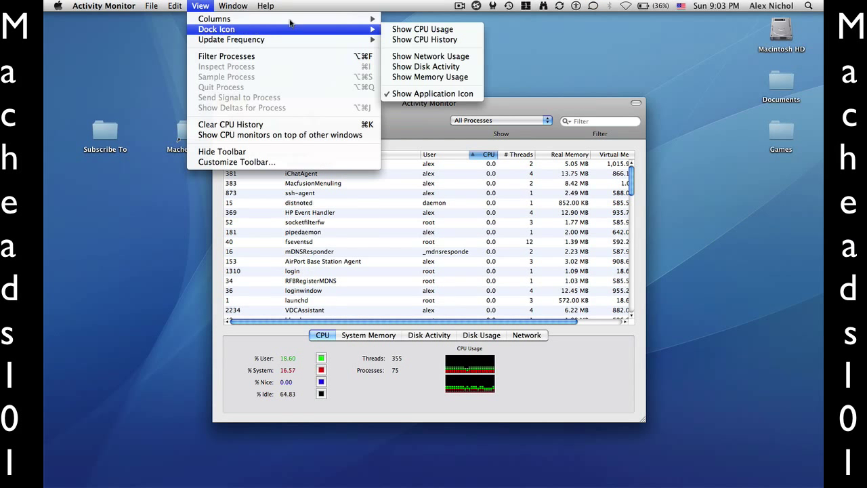
mouse_move(290, 23)
mouse_move(298, 40)
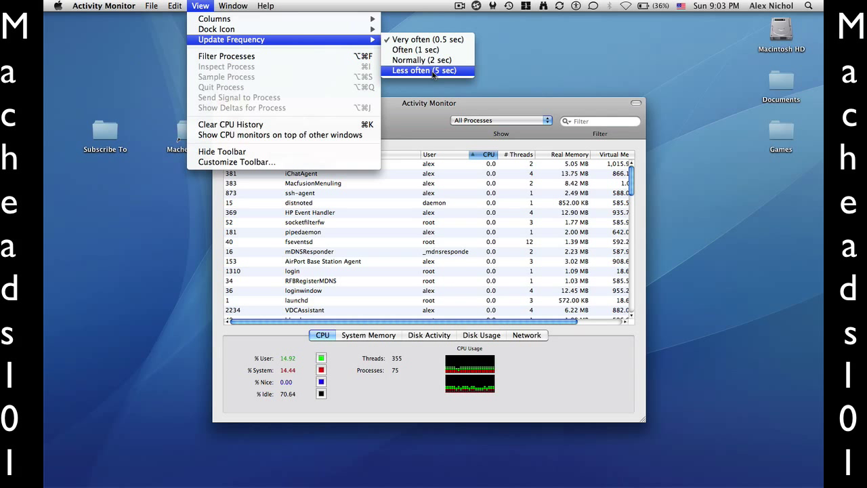
click(416, 61)
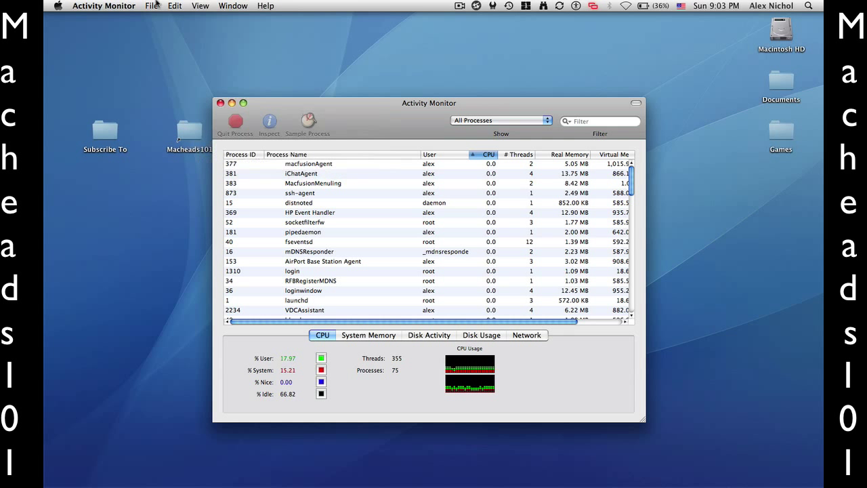
Set the Dock icon to show CPU usage.
click(203, 5)
mouse_move(211, 32)
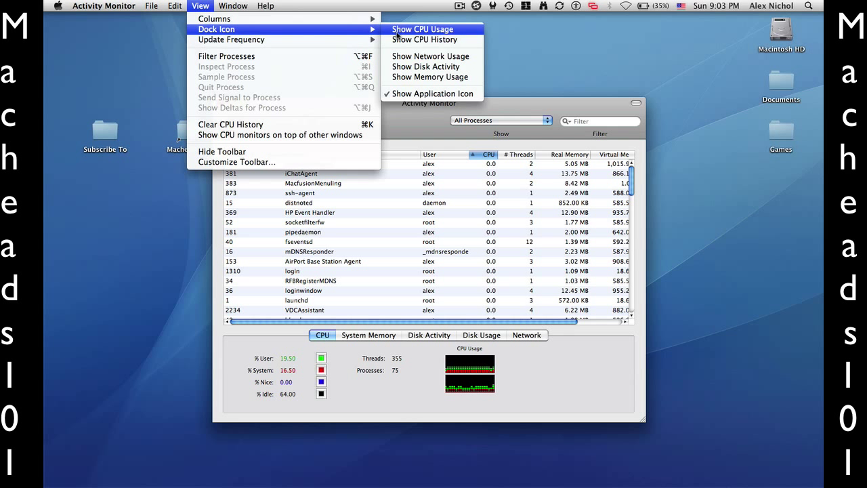
click(399, 30)
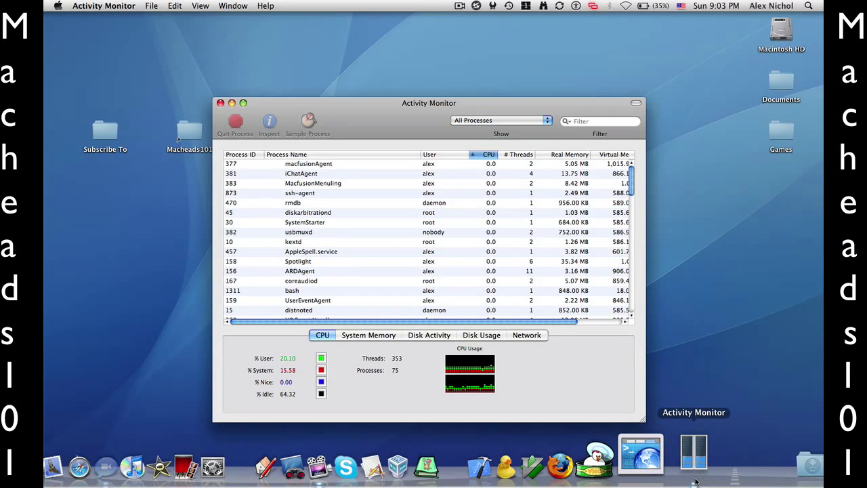
Change the Dock icon to show memory usage.
click(200, 6)
mouse_move(227, 31)
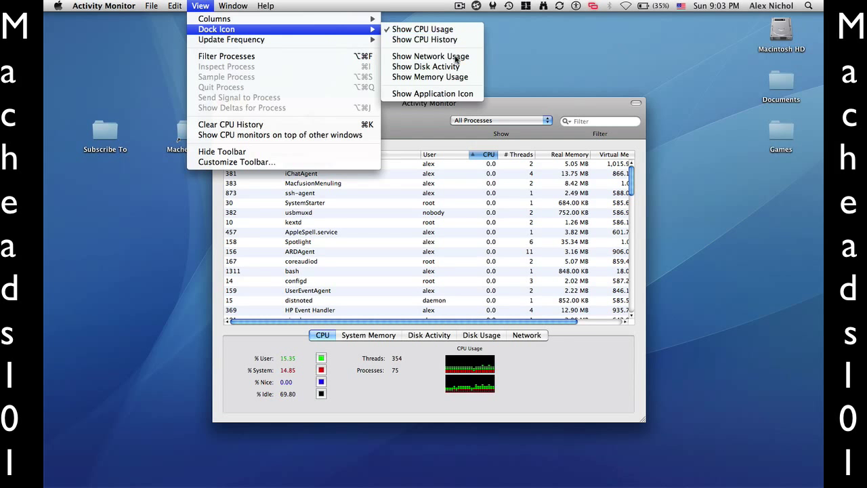
click(433, 77)
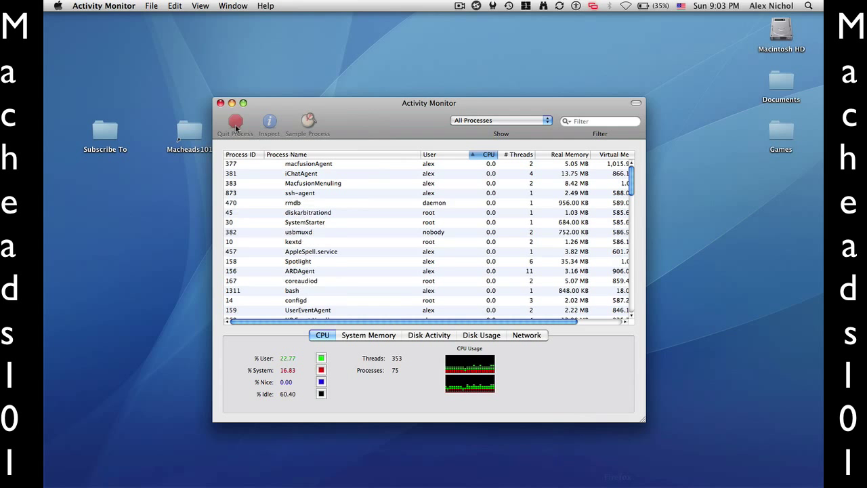
Review the remaining view and editing commands, and quit Activity Monitor.
click(199, 5)
mouse_move(366, 19)
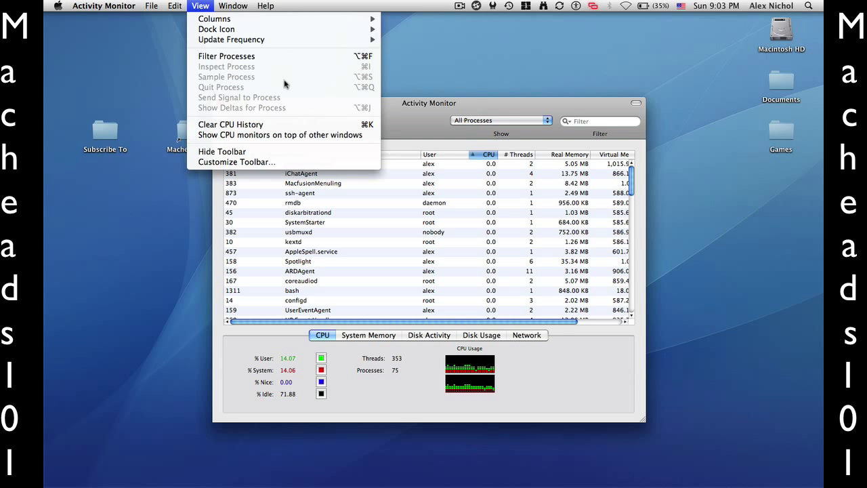
mouse_move(221, 4)
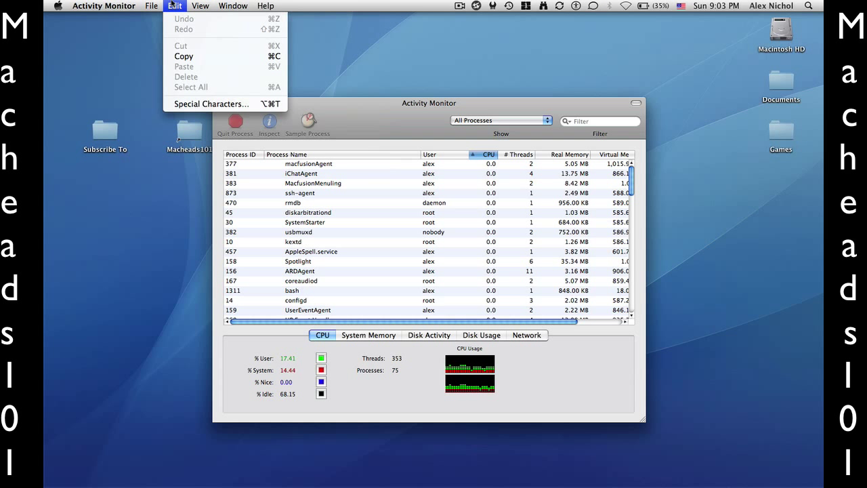
mouse_move(133, 4)
mouse_move(162, 5)
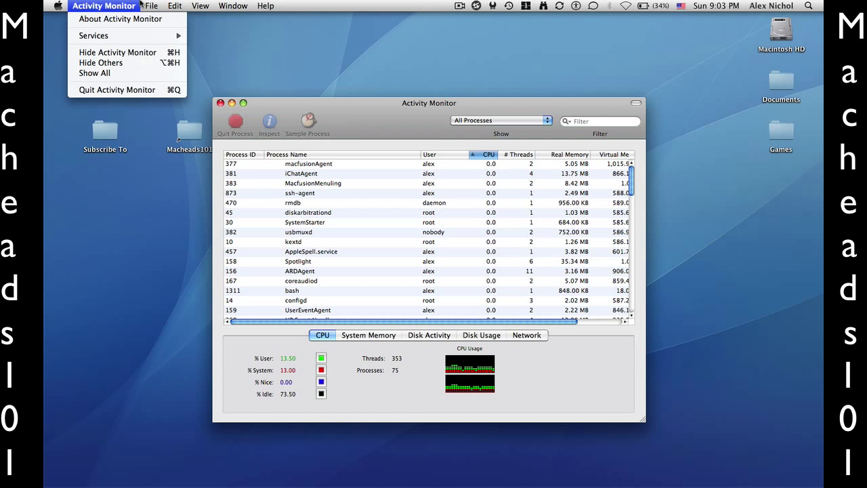
click(126, 90)
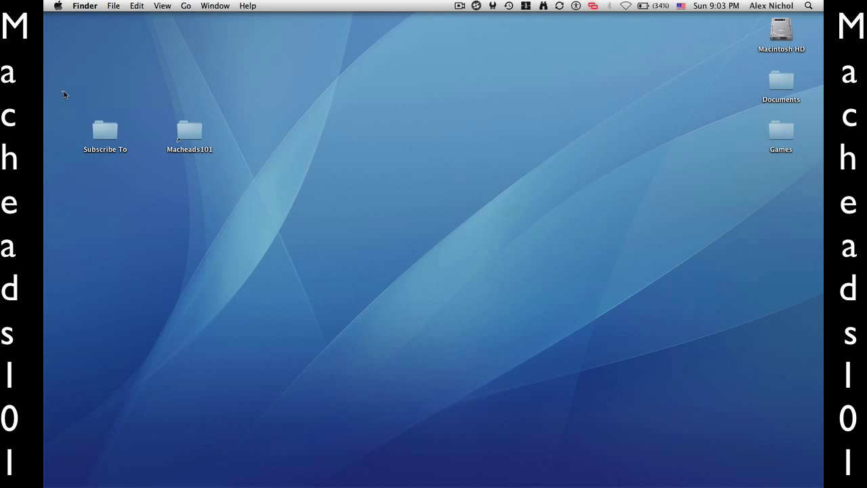
Select the Subscribe To and Macheads101 folders on the desktop together, and clear the selection.
drag(63, 91, 265, 190)
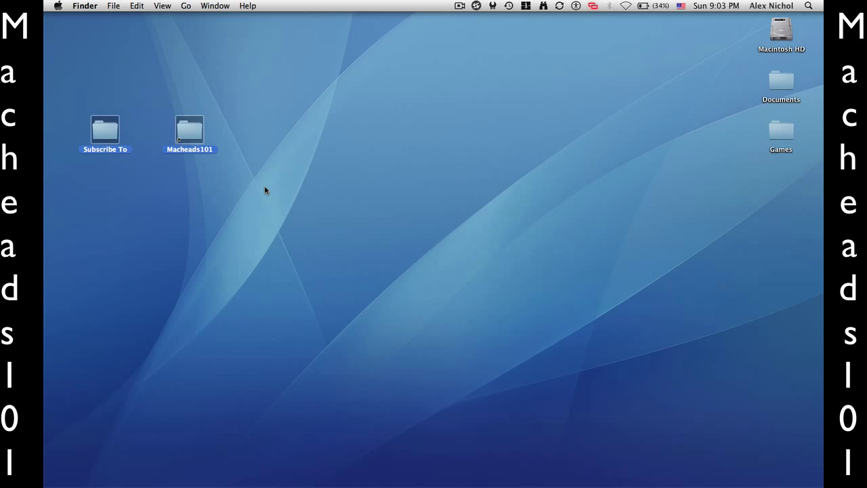
click(277, 191)
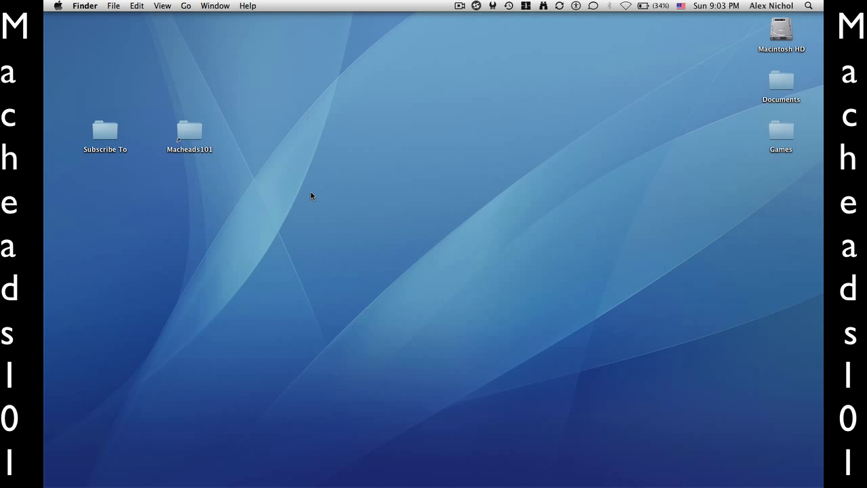